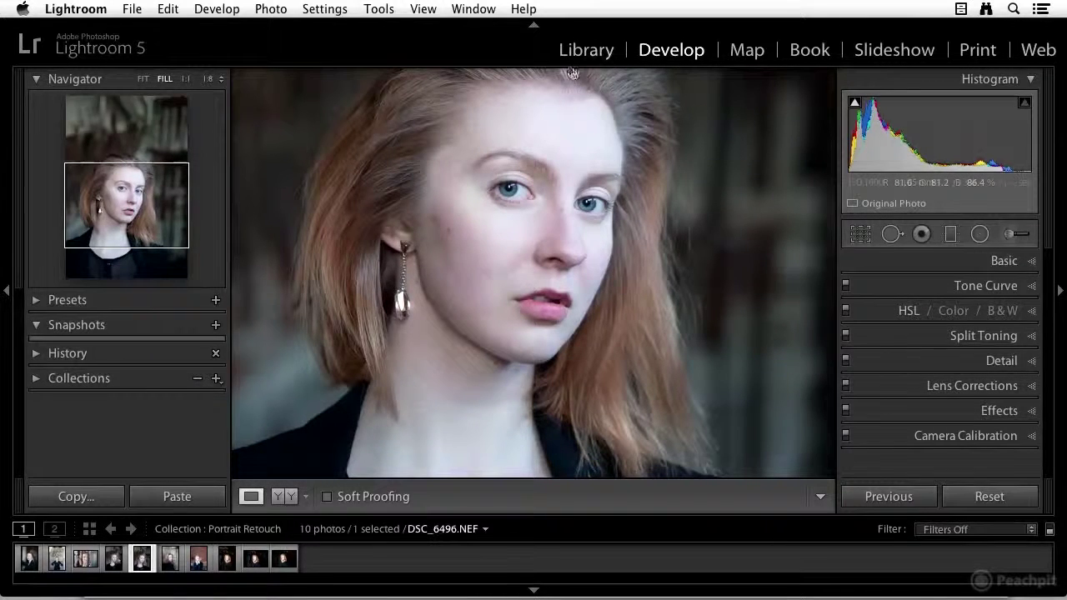
- Collapse the top module bar to give the portrait more workspace
click(533, 25)
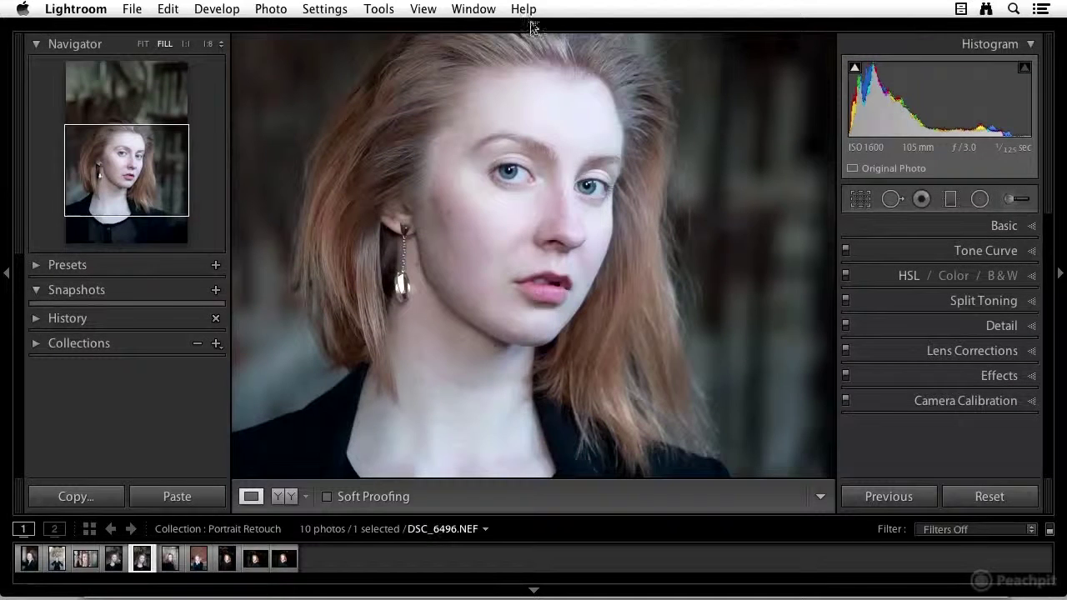
- Hide the filmstrip and zoom in past 1:1 on the cheek beside the earring
click(533, 593)
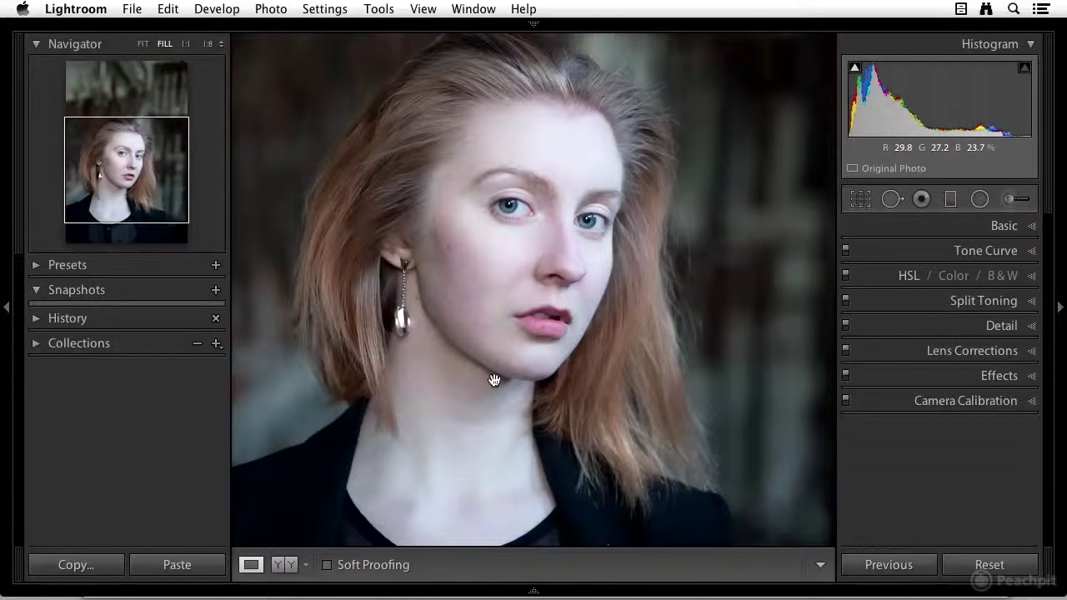
click(445, 257)
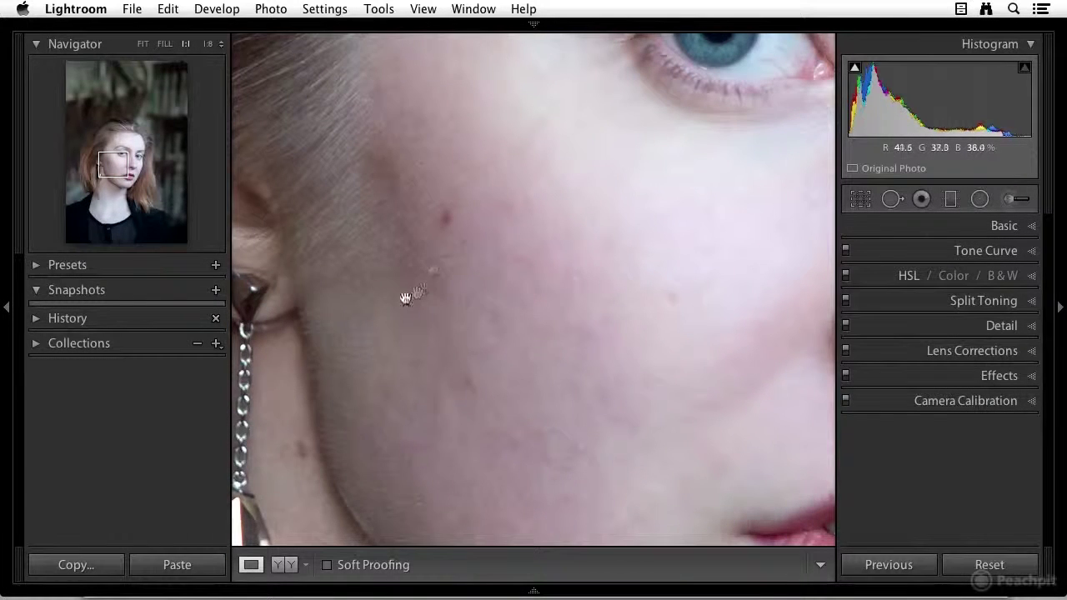
click(453, 227)
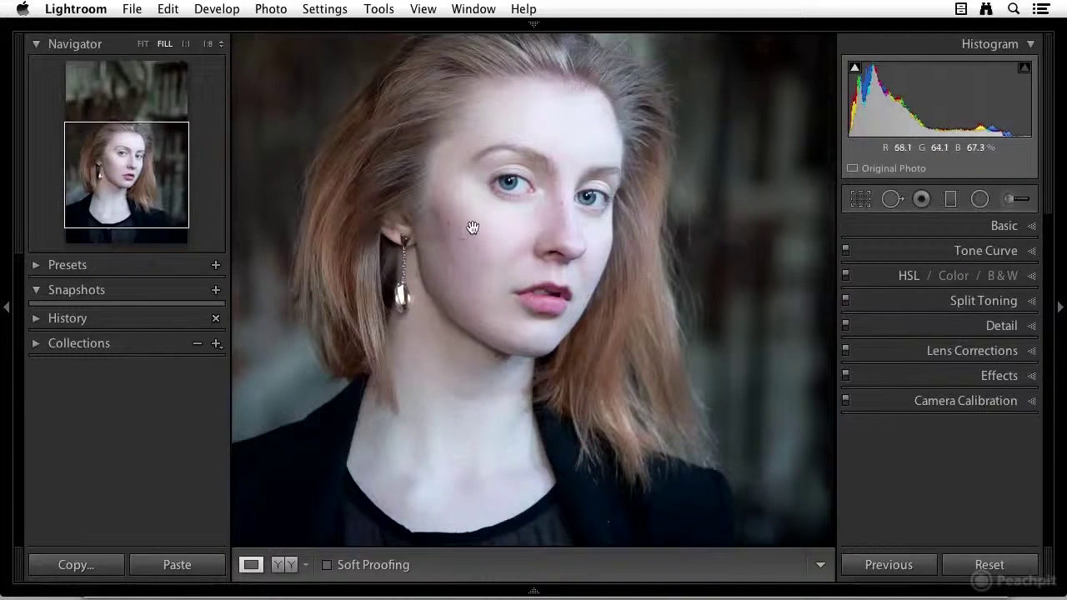
click(447, 228)
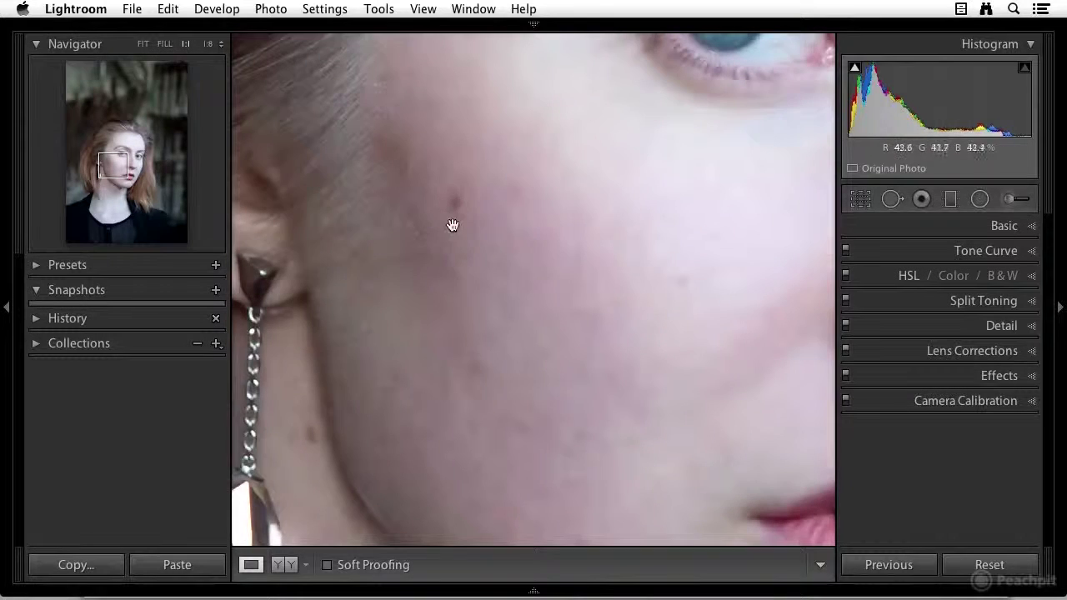
key(super+equal)
drag(522, 236, 536, 286)
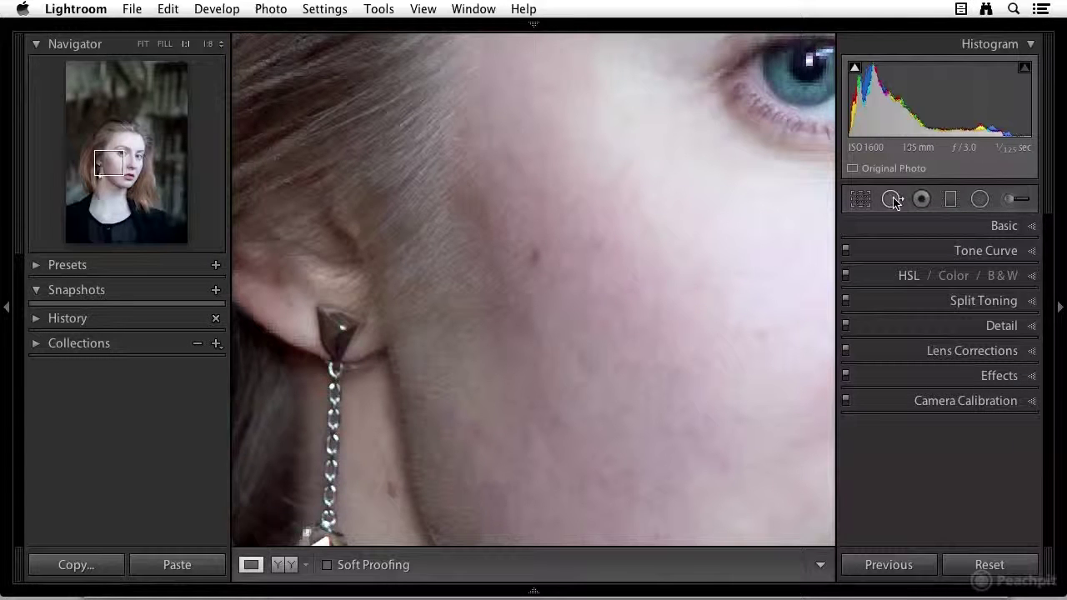
- Activate Spot Removal in Heal mode and shrink the brush to size 26
click(892, 201)
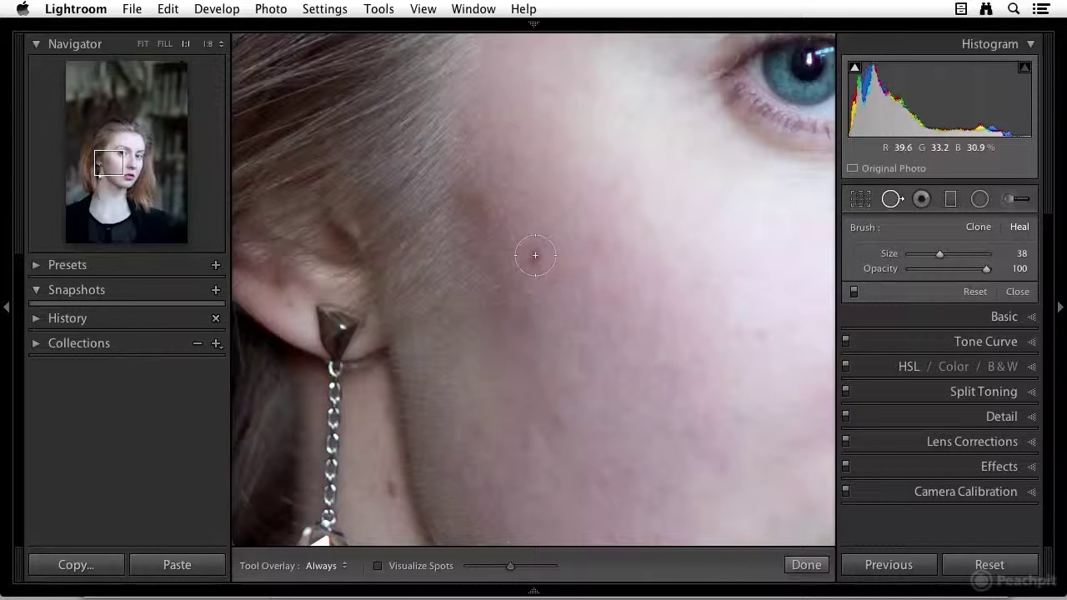
scroll(535, 255, down, 3)
scroll(535, 255, down, 3)
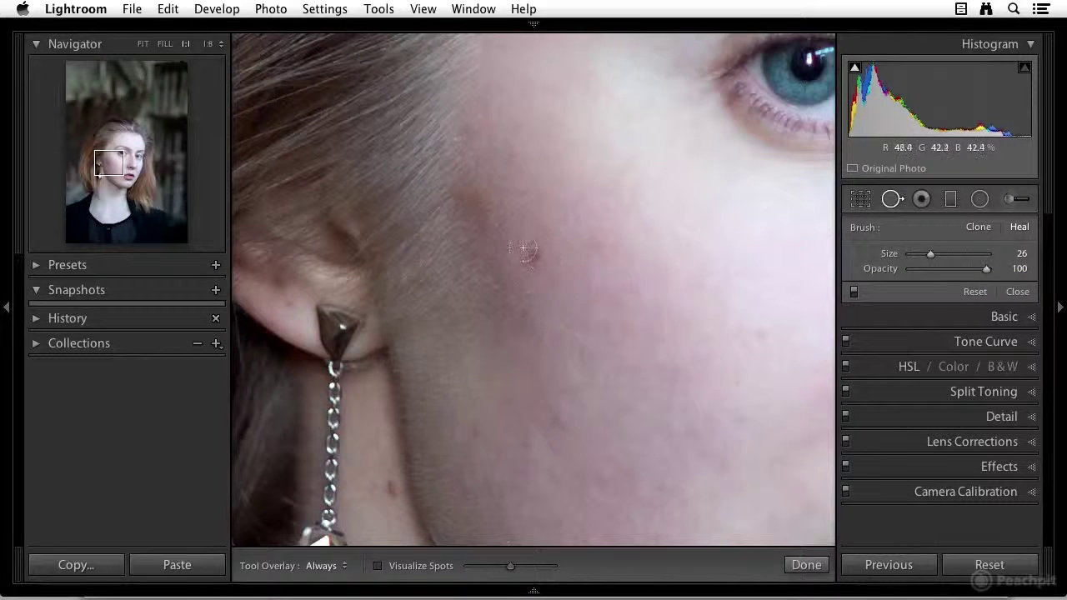
- Replace a trial heal stroke with one heal spot on the cheek blemish, brush size 35
drag(513, 228, 548, 260)
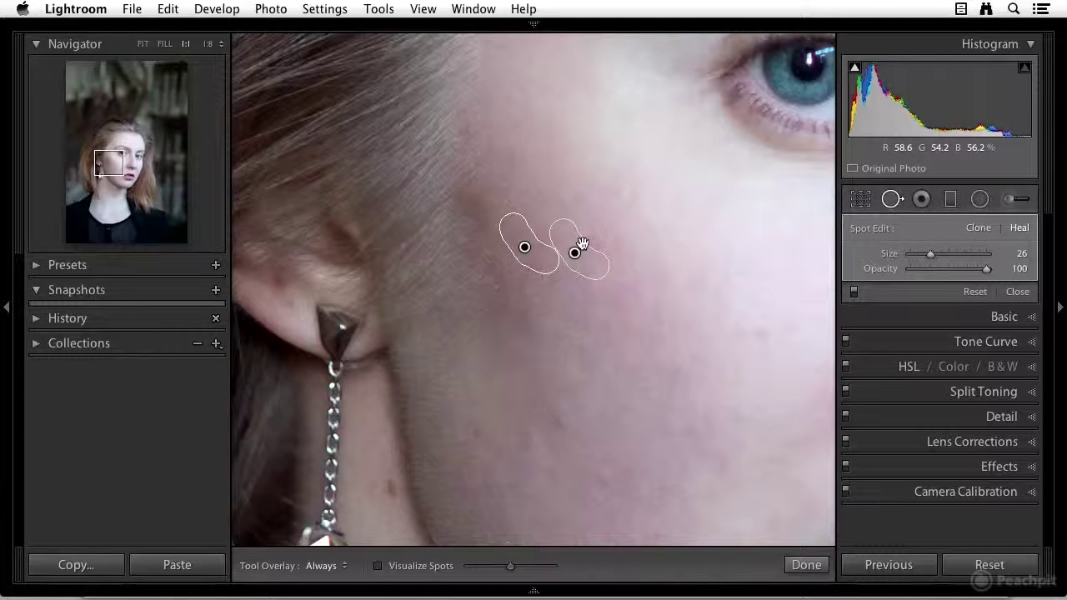
key(BackSpace)
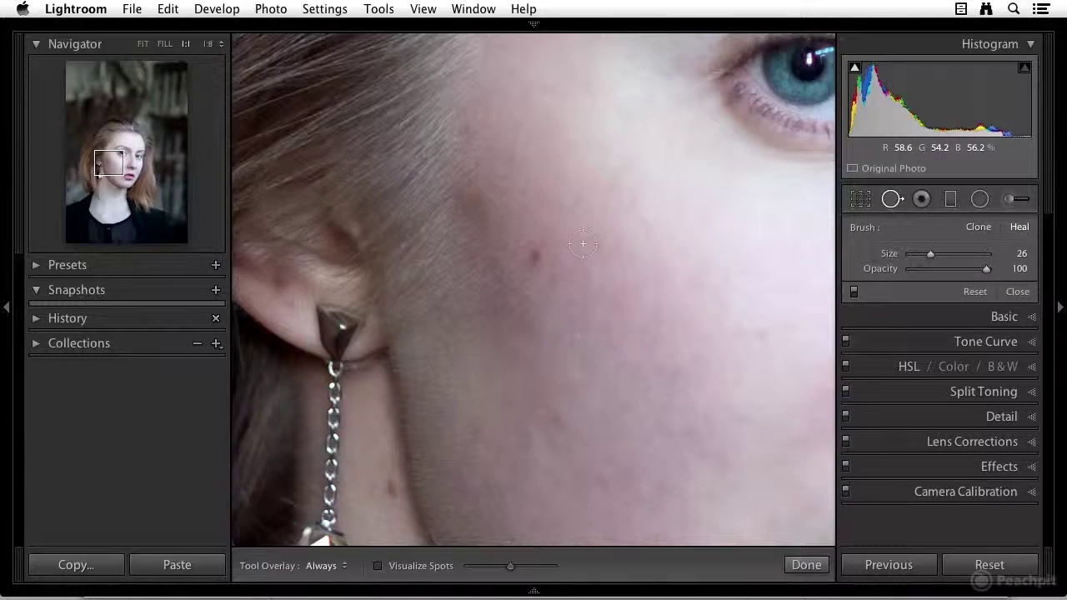
scroll(537, 268, up, 3)
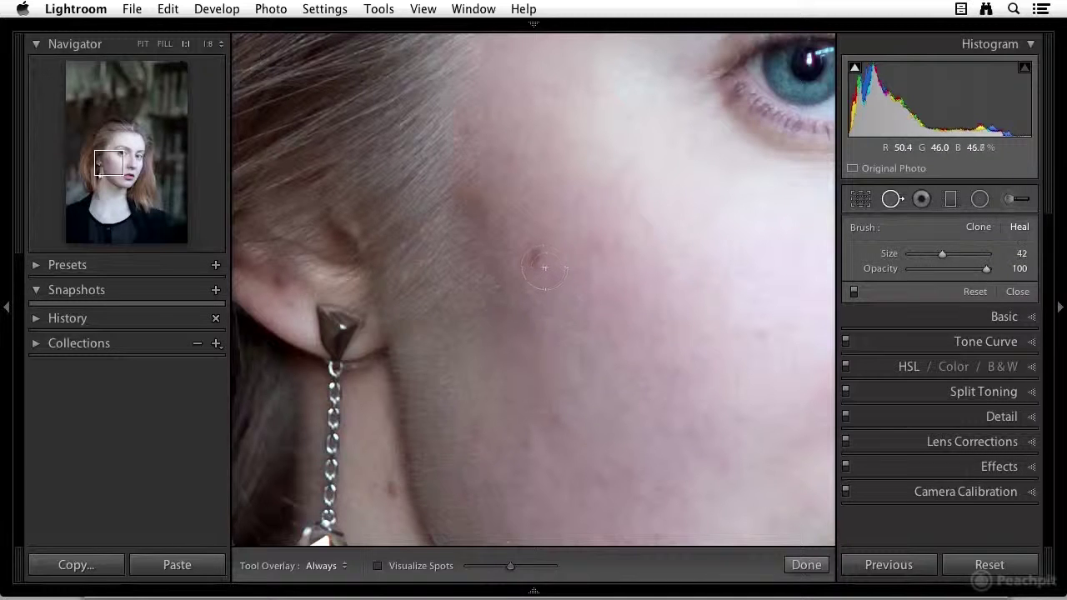
scroll(541, 266, up, 3)
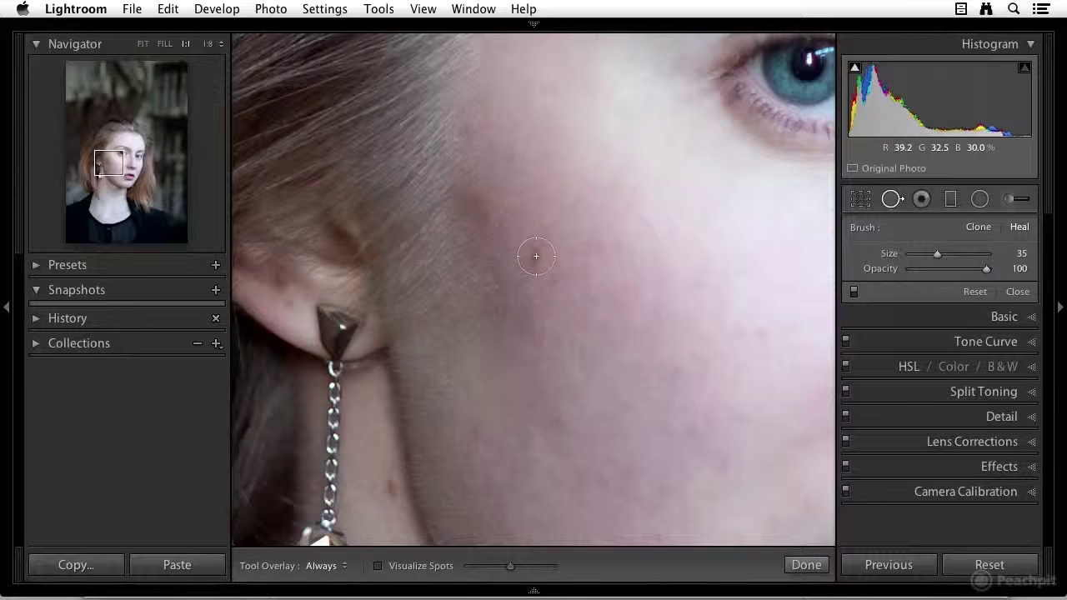
click(536, 256)
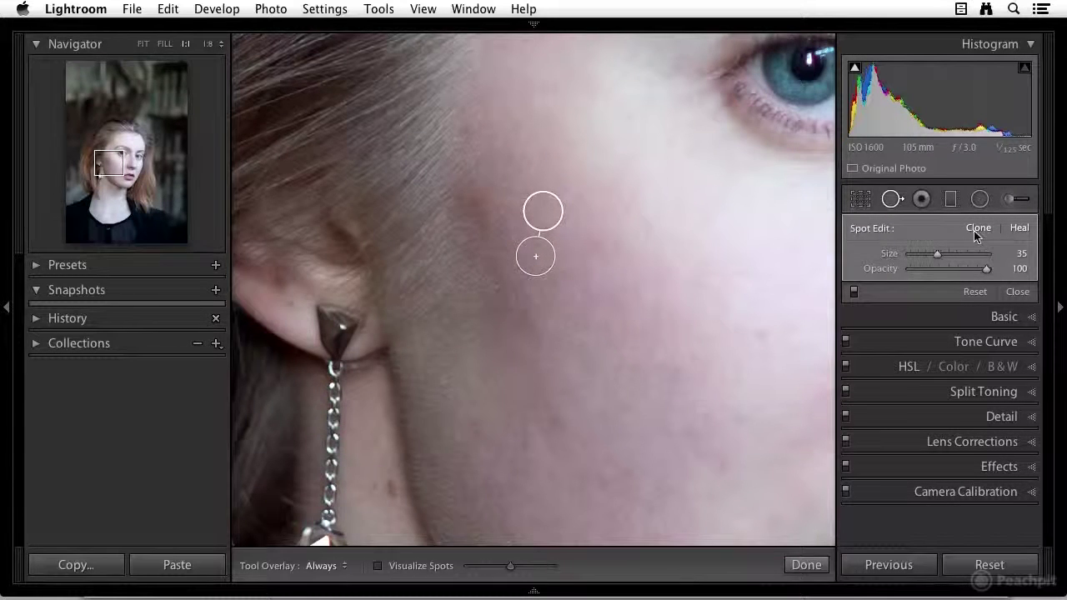
- Try Clone mode on the cheek spot, then switch it back to Heal
right_click(541, 208)
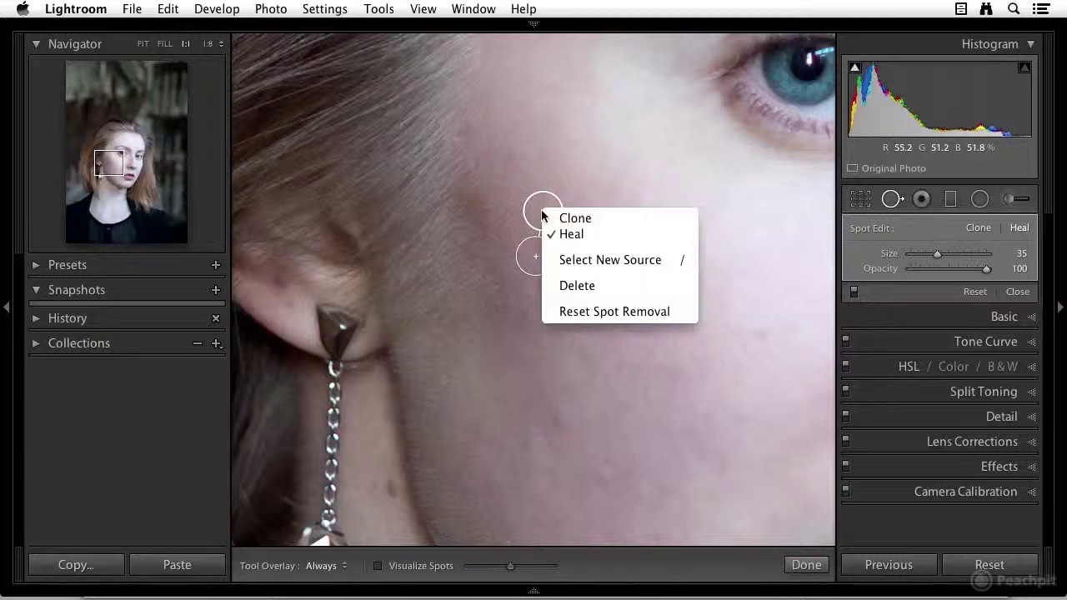
click(573, 219)
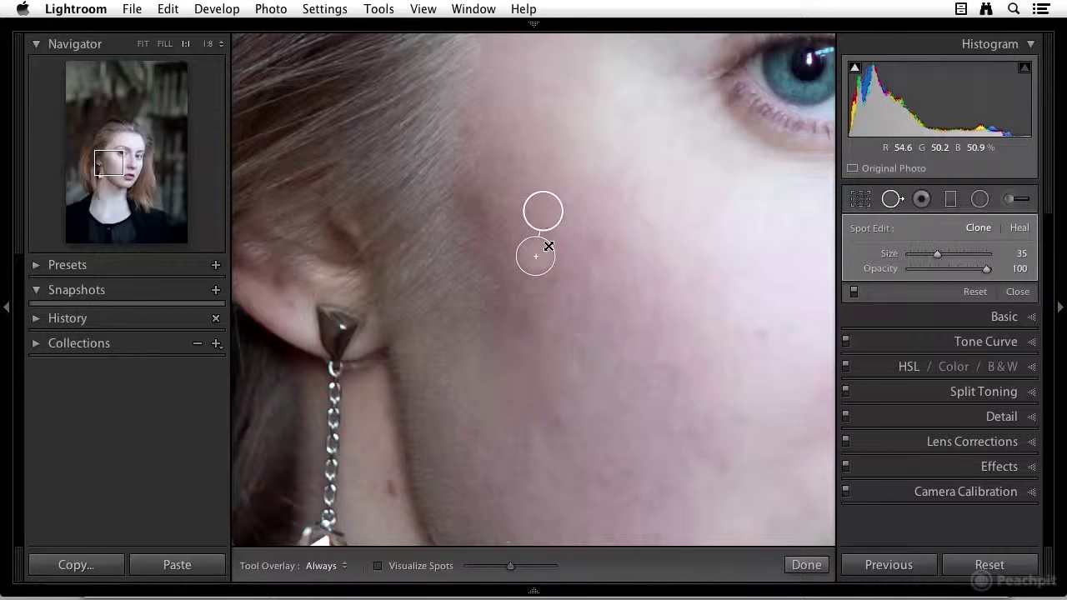
right_click(550, 211)
click(581, 229)
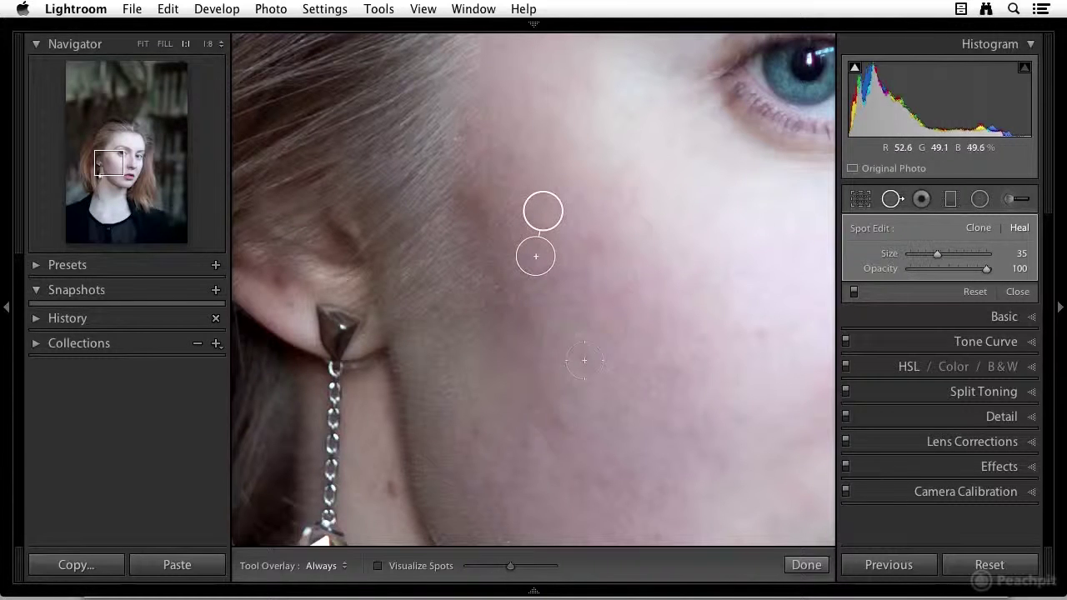
- Heal four blemishes across the lower cheek and beside the earring
click(557, 418)
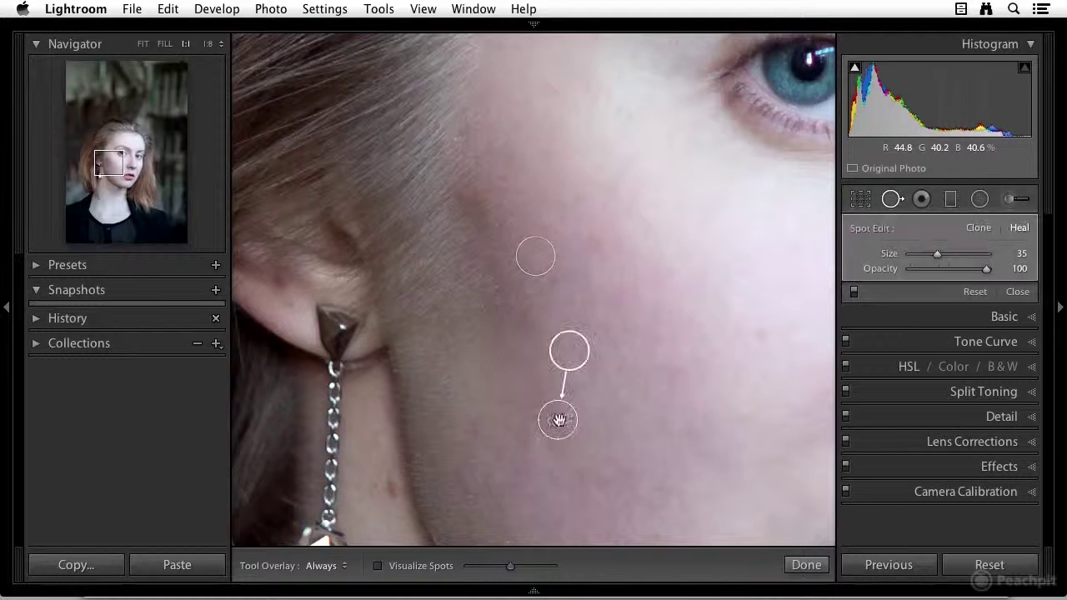
click(764, 385)
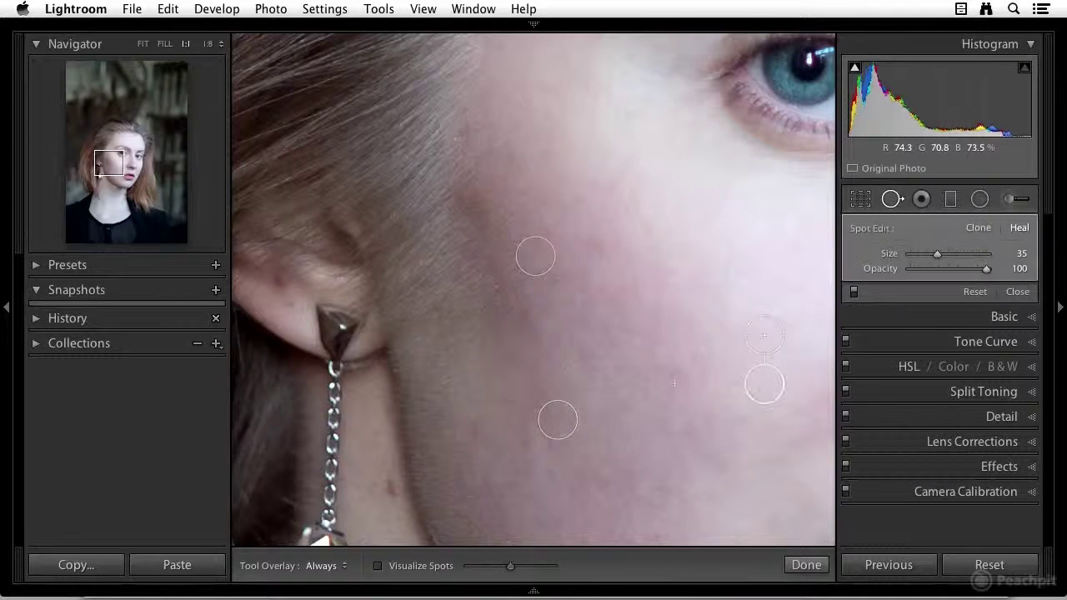
click(390, 488)
click(473, 431)
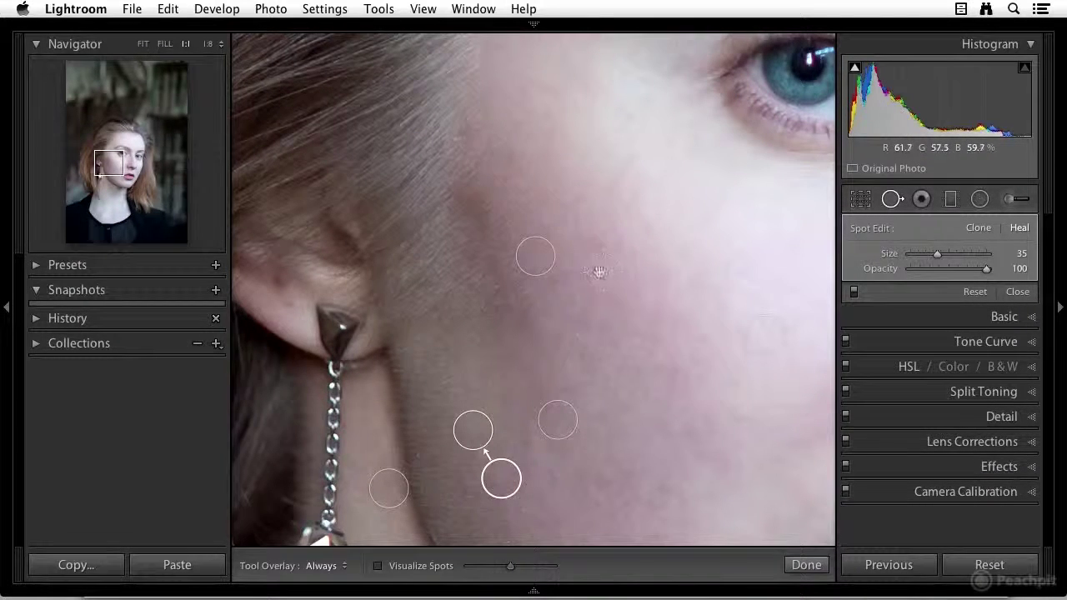
- Heal marks on the nose bridge and beside the inner eye
drag(669, 245, 631, 292)
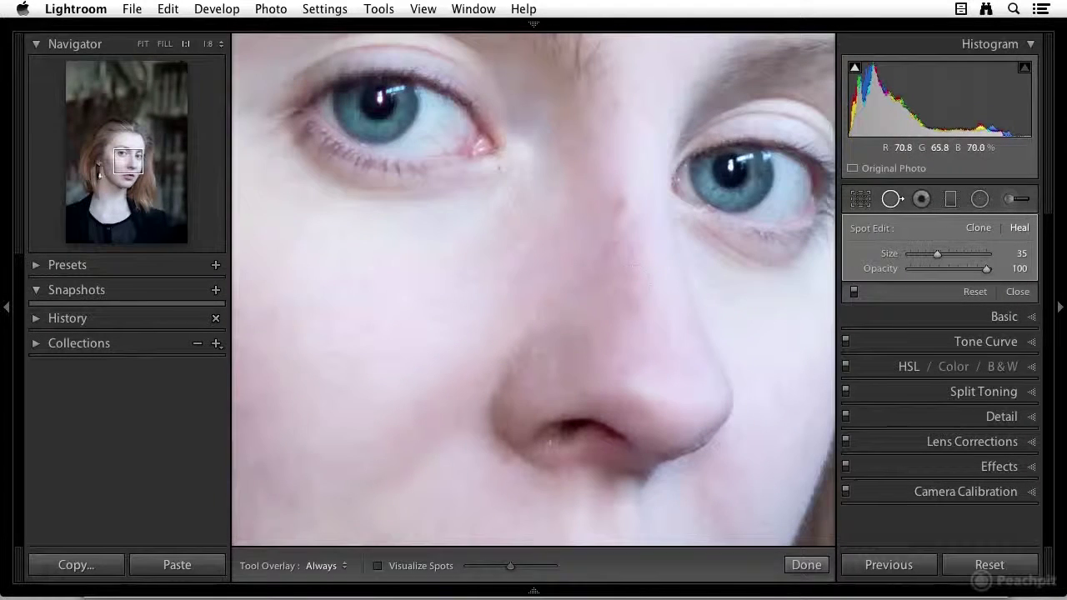
click(633, 245)
drag(714, 250, 550, 442)
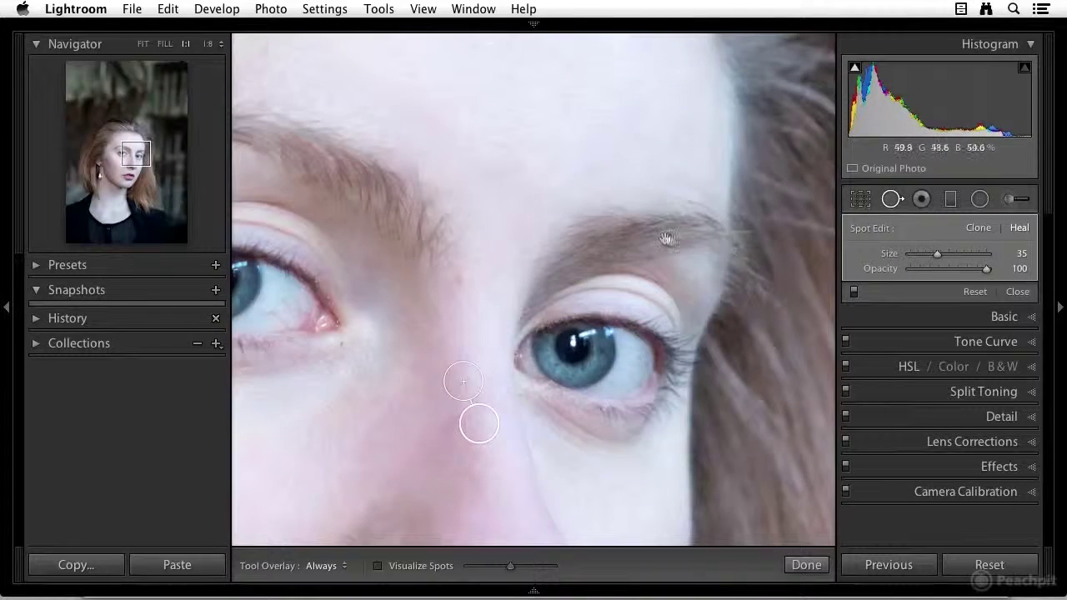
drag(662, 241, 814, 364)
drag(534, 275, 750, 342)
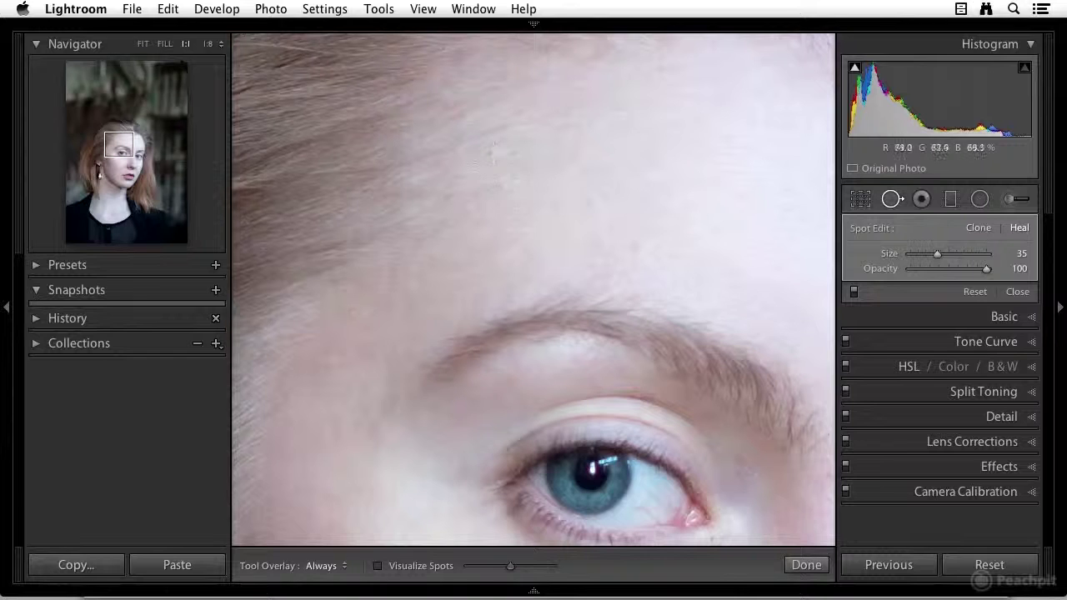
drag(762, 270, 717, 75)
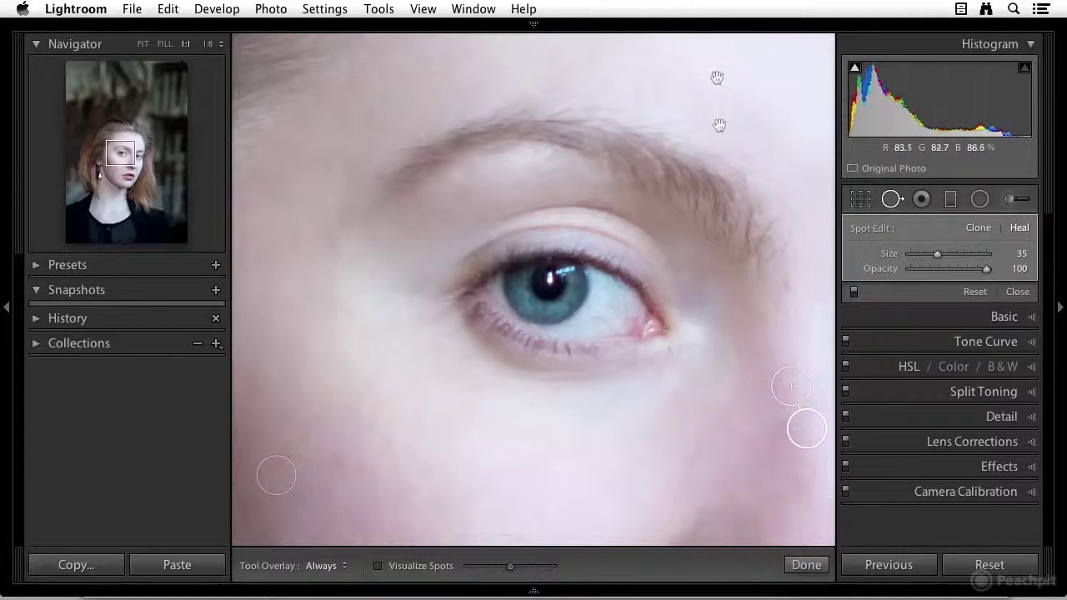
drag(714, 428, 706, 162)
drag(639, 276, 588, 368)
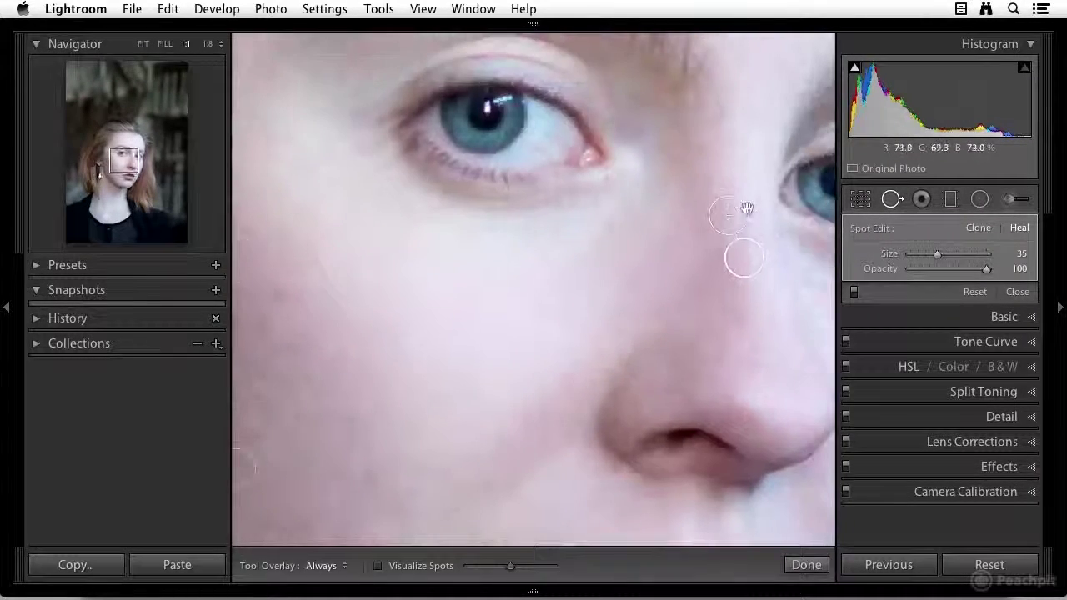
click(725, 113)
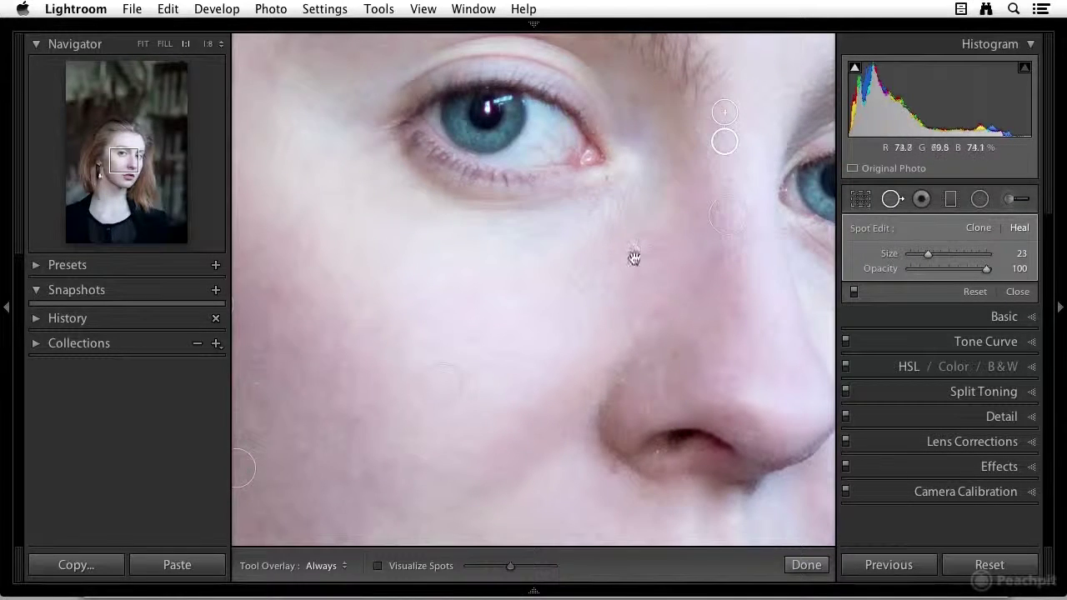
drag(634, 258, 617, 37)
drag(598, 231, 572, 152)
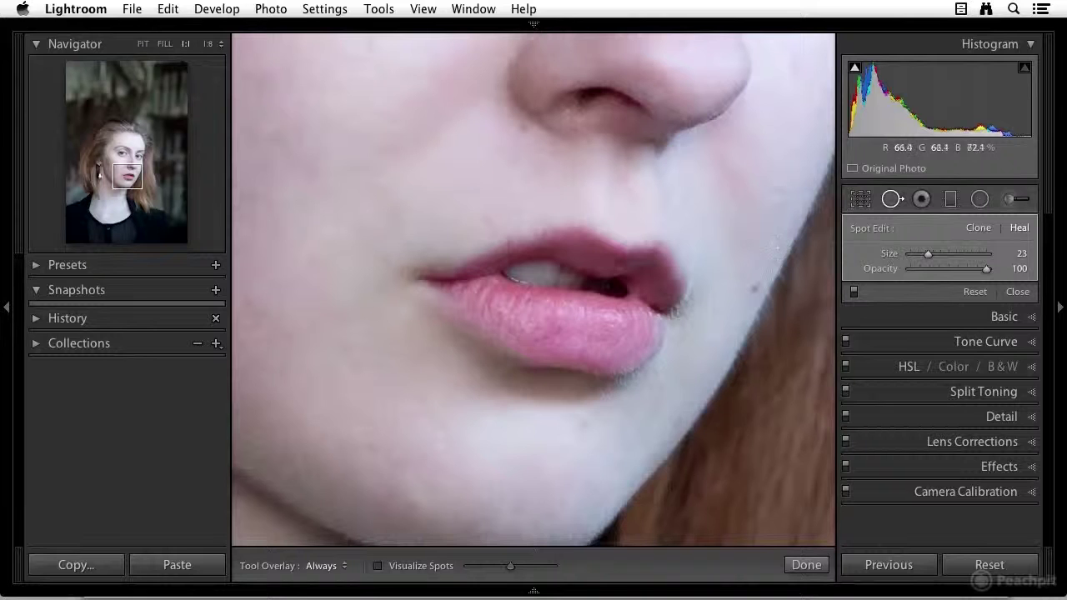
- Heal blemishes at the jaw edge and on the chin, then move to the cheek near the earring
click(753, 287)
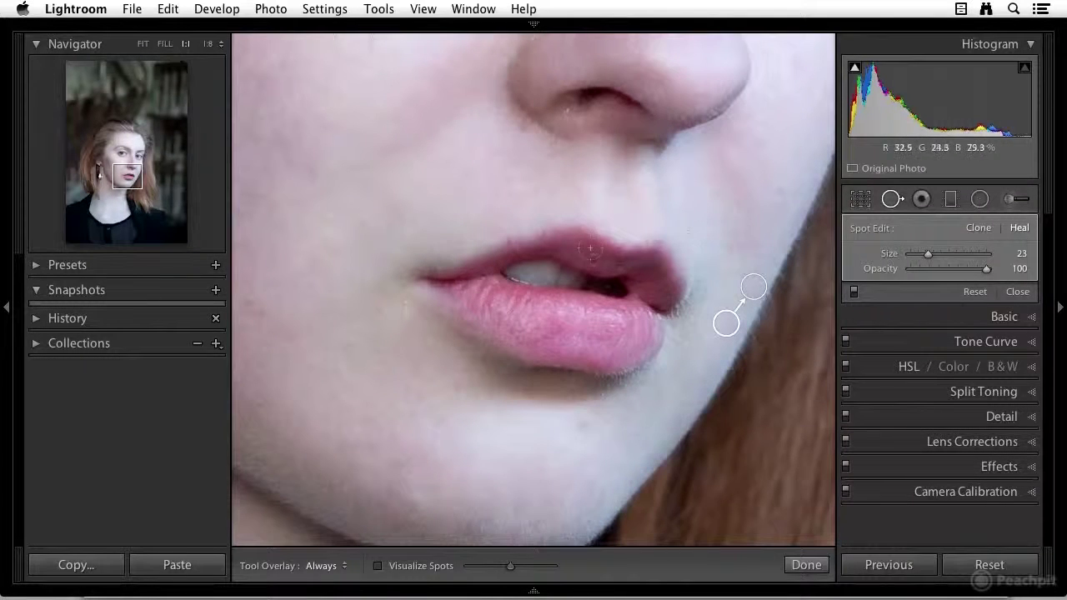
click(351, 344)
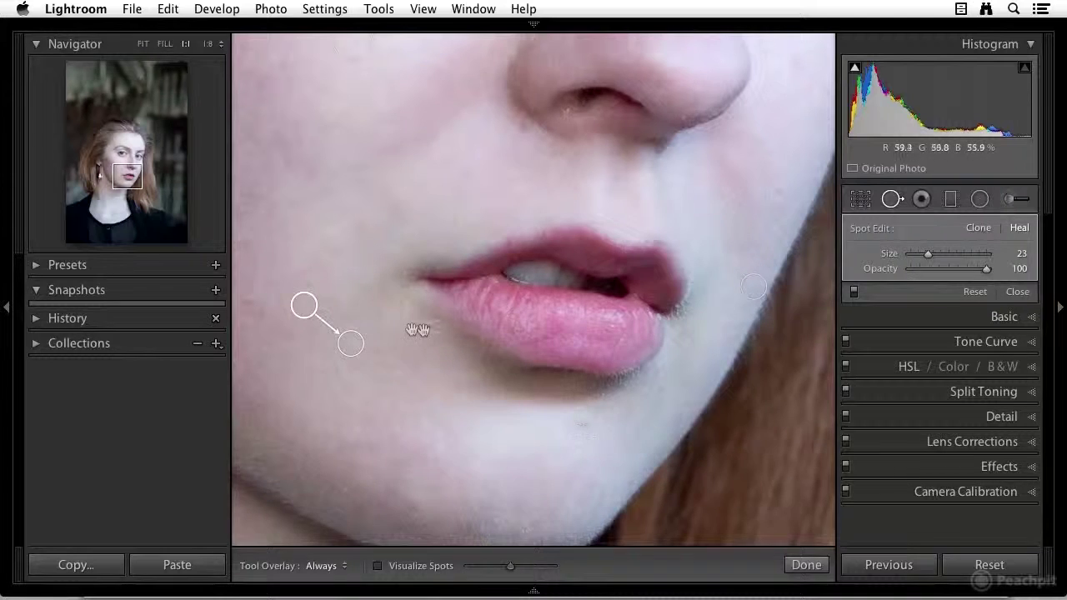
drag(419, 331, 705, 405)
drag(588, 289, 474, 123)
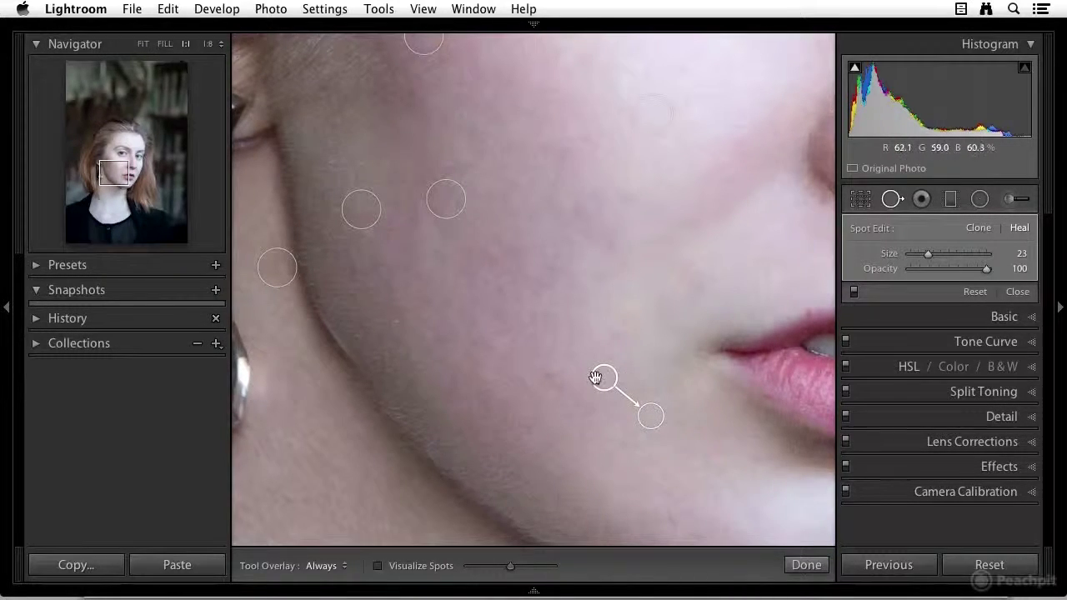
- Pick a new source for the lower cheek heal spot and nudge it slightly
right_click(650, 416)
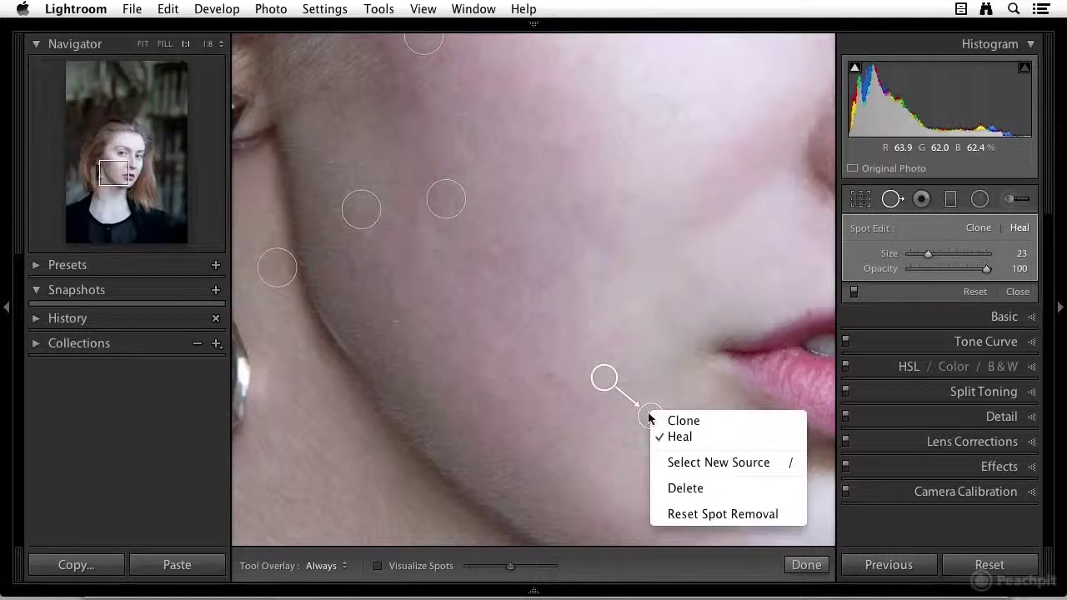
click(676, 462)
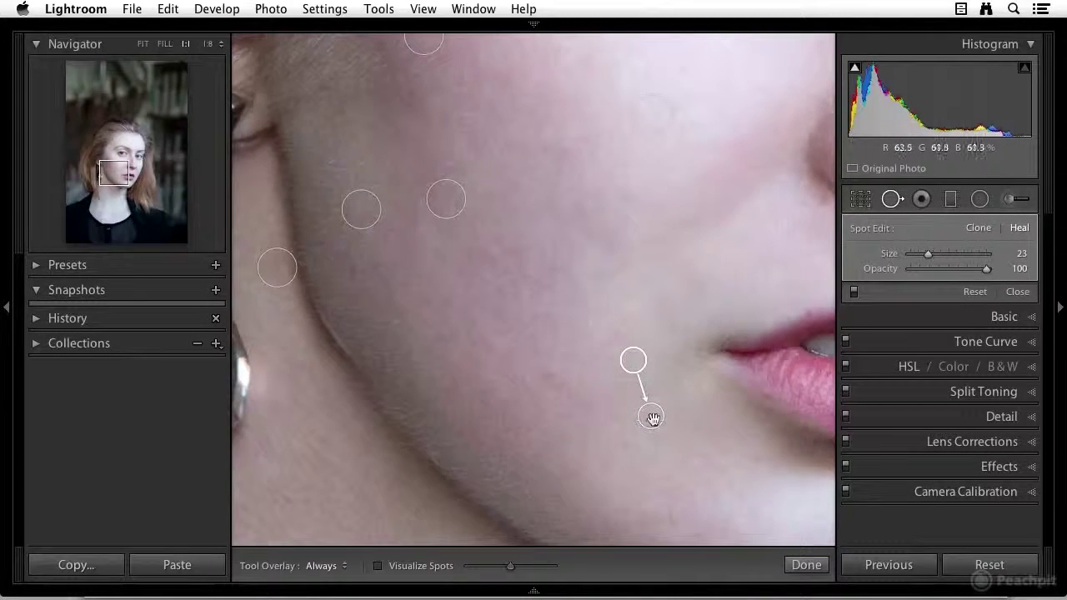
mouse_move(638, 357)
mouse_down()
mouse_move(653, 353)
mouse_move(627, 353)
mouse_move(620, 364)
mouse_up()
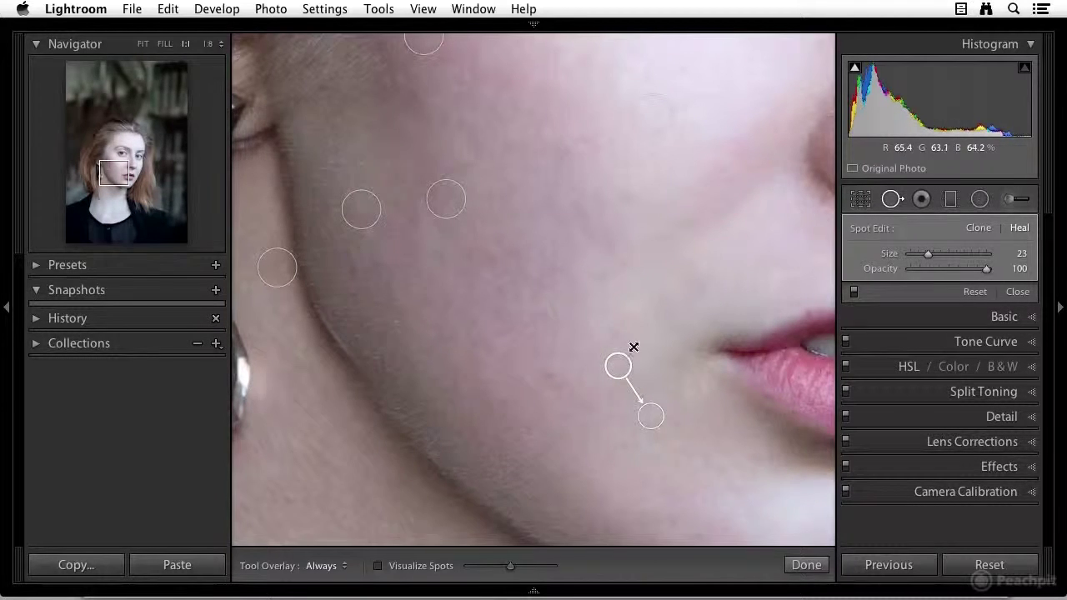
- Close Spot Removal and return to the full-portrait FILL view, repositioned on the photo
click(892, 201)
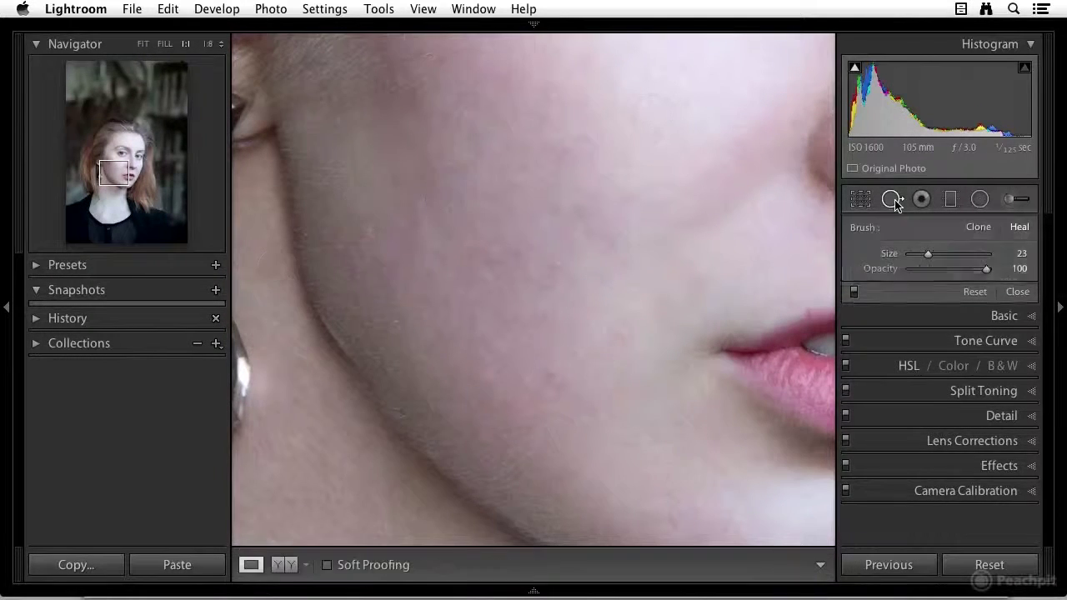
click(624, 174)
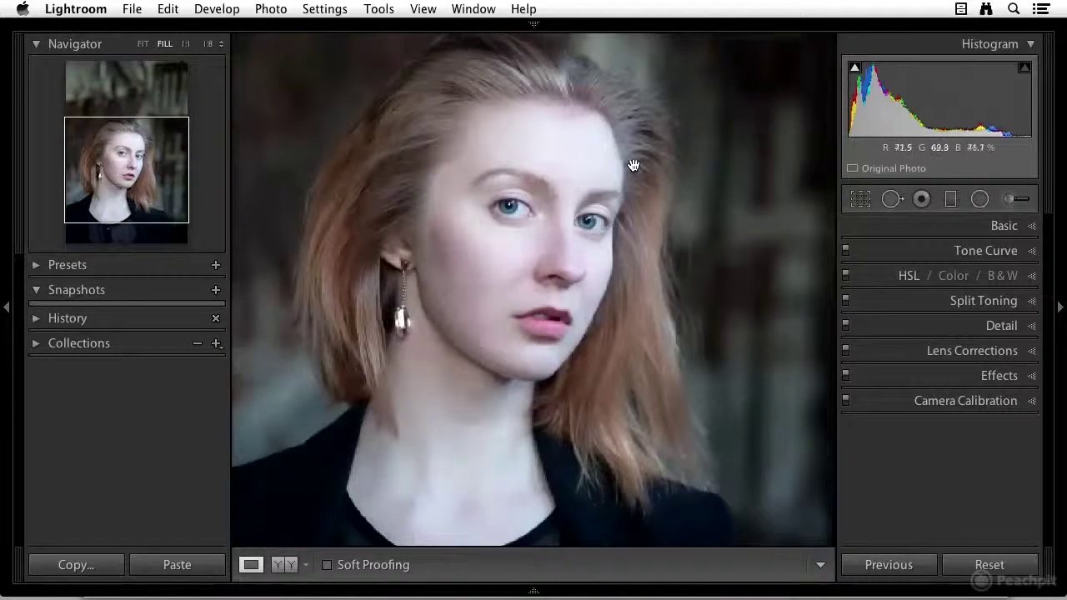
click(553, 227)
click(559, 212)
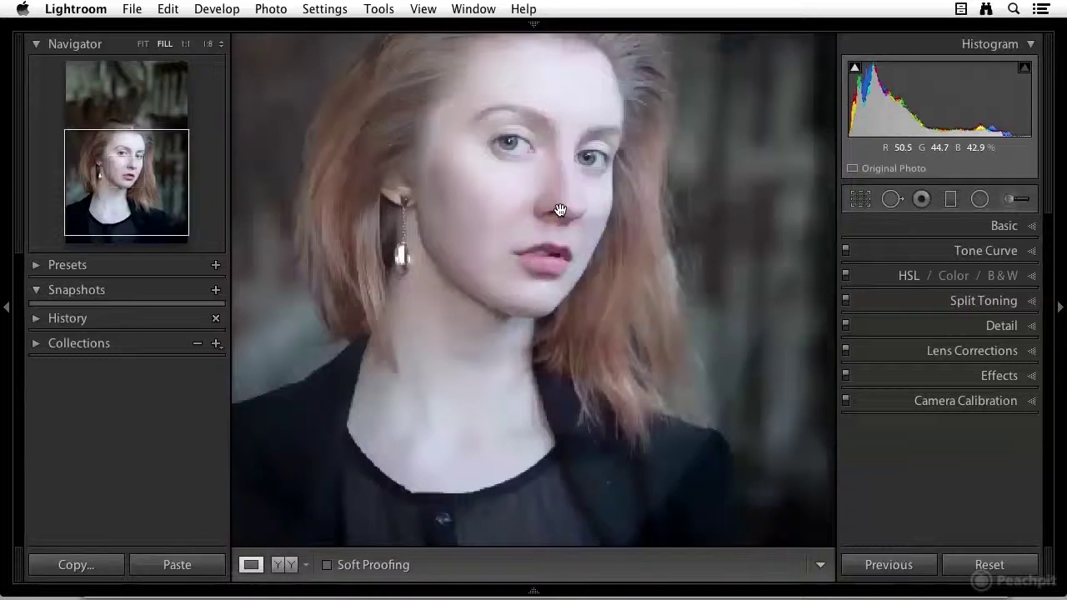
drag(563, 228, 577, 399)
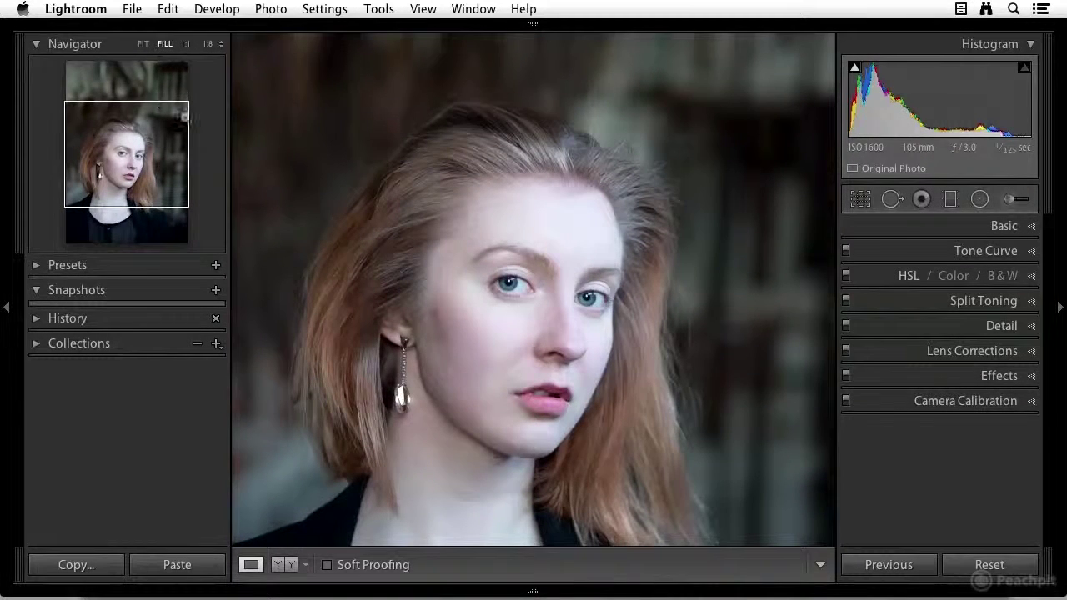
drag(559, 335, 581, 248)
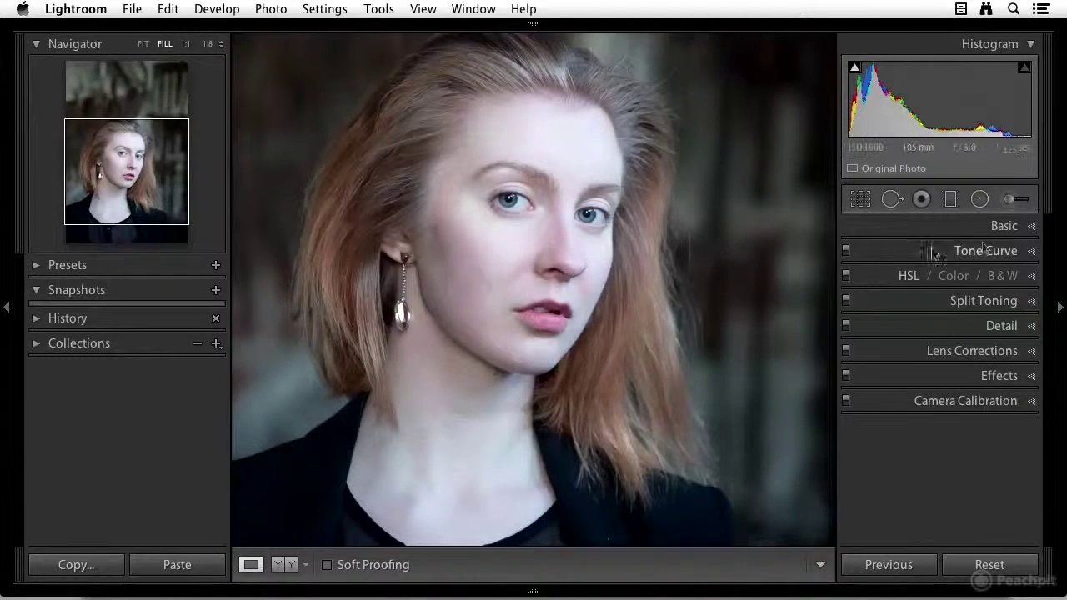
- Load the Soften Skin effect (Clarity −100, Sharpness 25) into the Adjustment Brush, brush size 15
click(1014, 202)
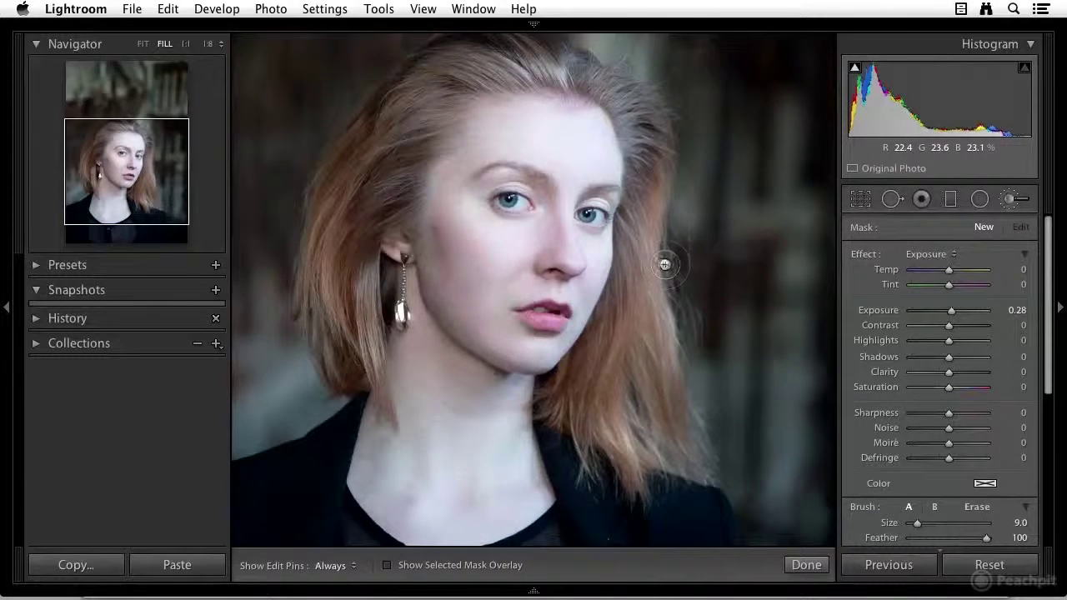
click(951, 258)
click(950, 358)
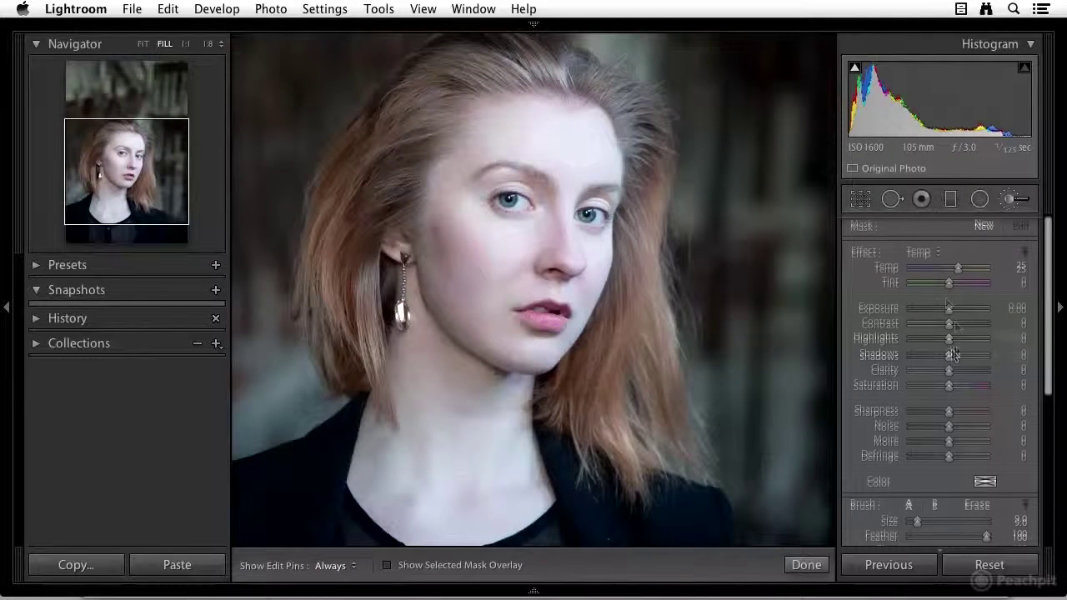
click(932, 257)
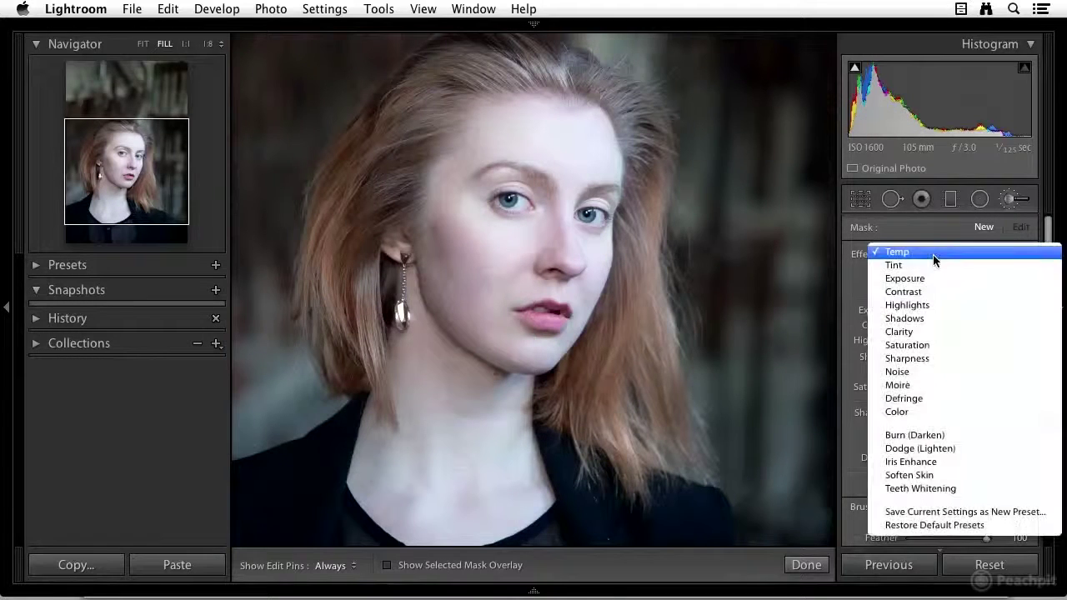
click(925, 480)
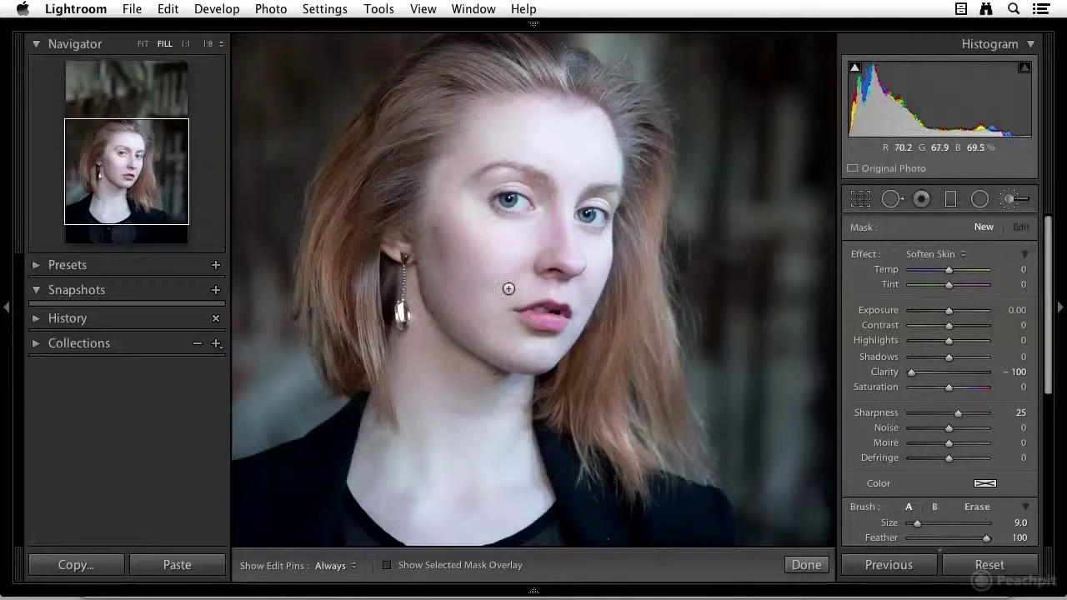
key(bracketright)
key(bracketright)
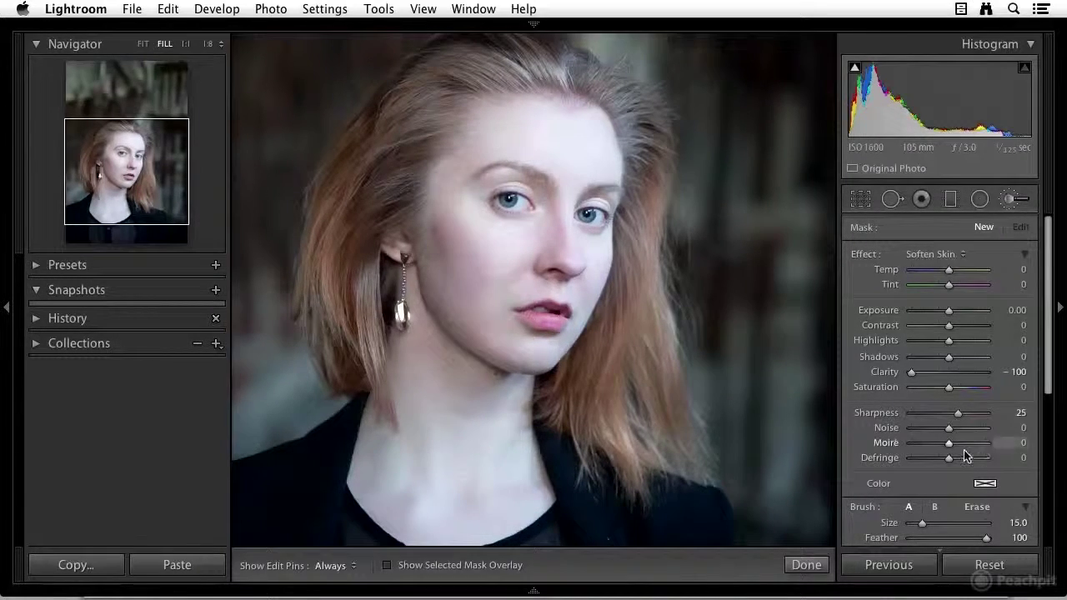
- With edit pins hidden, paint the size-16 Soften Skin brush down the cheek and neck
scroll(956, 453, down, 1)
scroll(956, 452, down, 5)
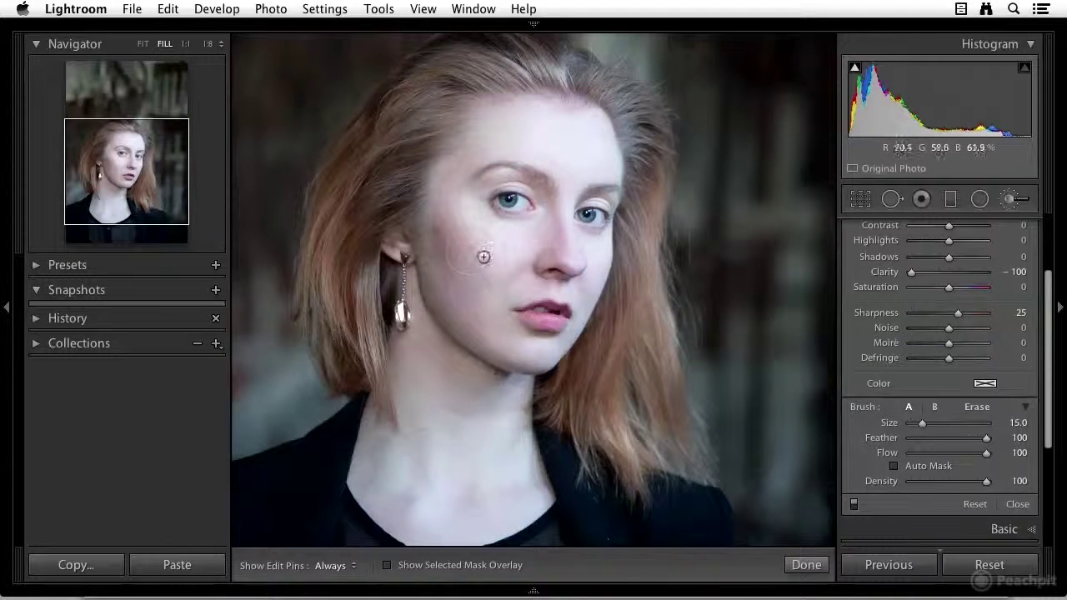
scroll(481, 453, up, 1)
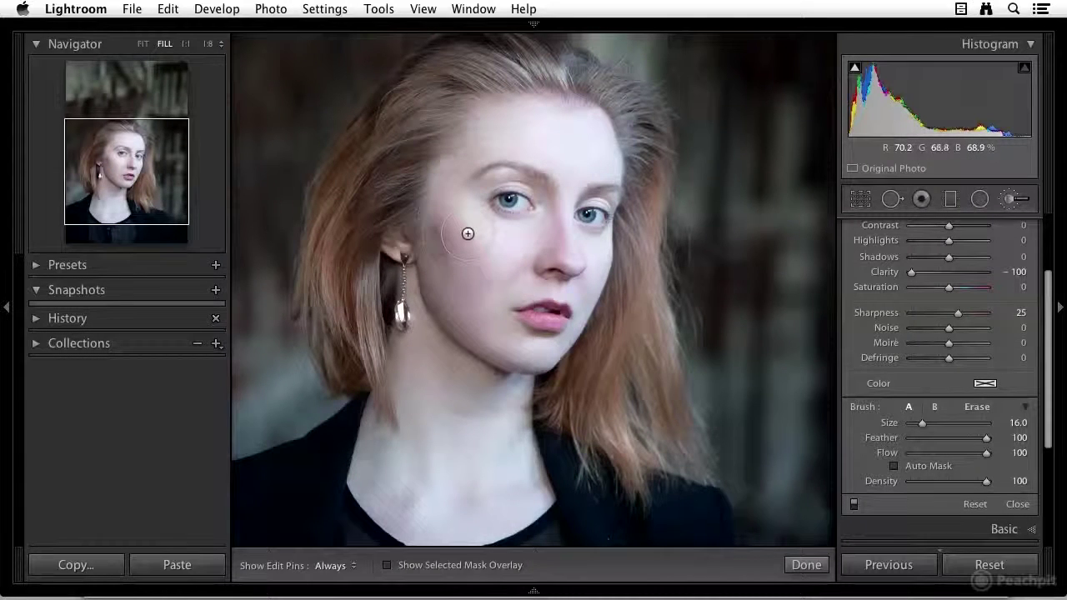
key(h)
drag(470, 285, 461, 327)
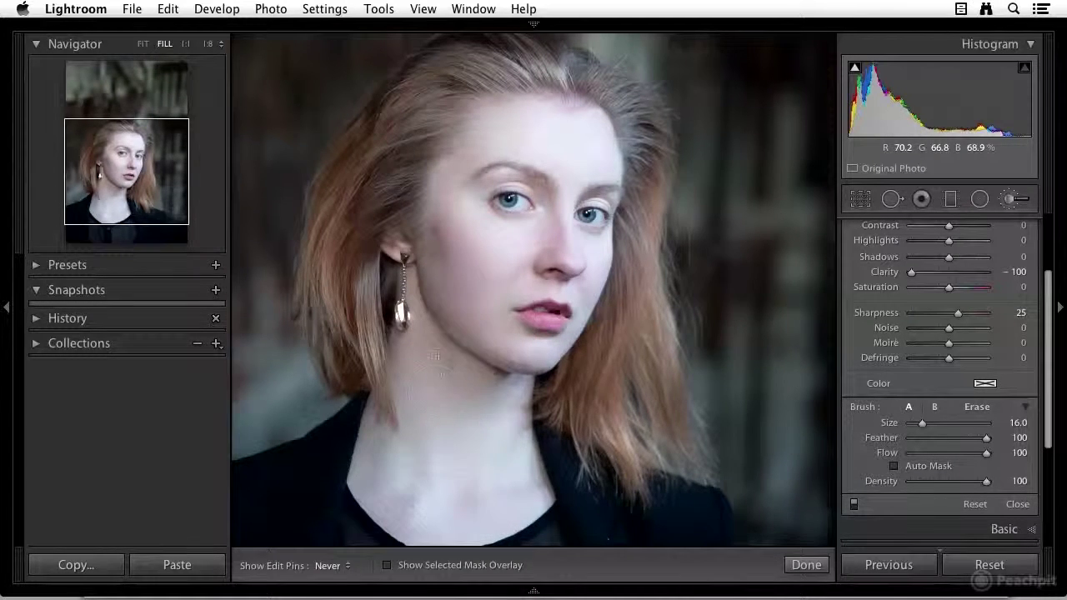
drag(455, 442, 461, 455)
drag(468, 392, 467, 392)
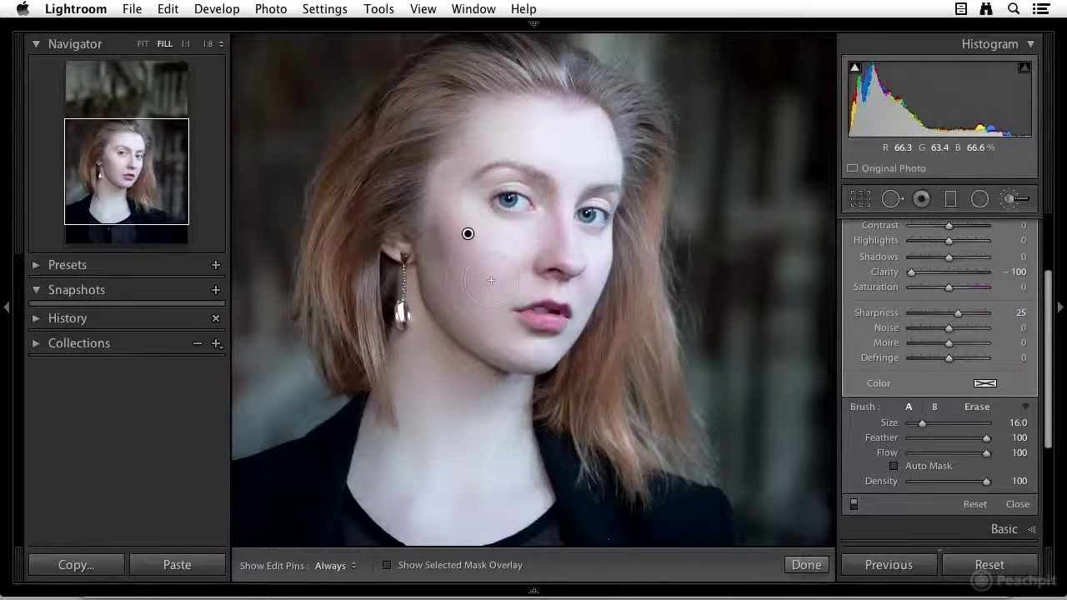
- Show the mask overlay and, at brush size 9, paint softening over the cheek, nose and jawline
key(o)
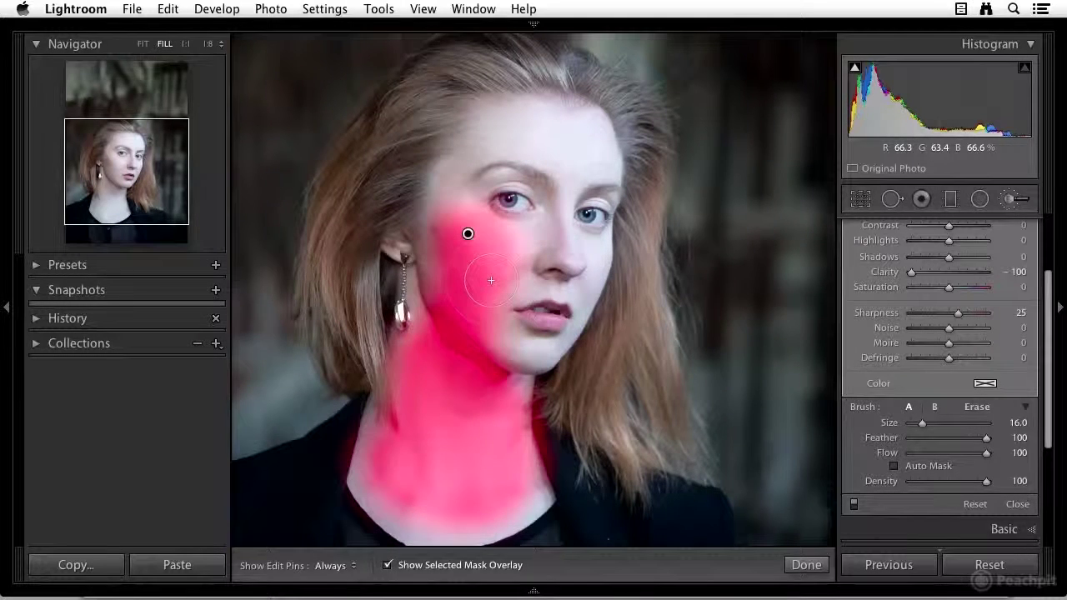
scroll(492, 270, down, 3)
scroll(486, 257, down, 4)
key(h)
drag(542, 238, 518, 246)
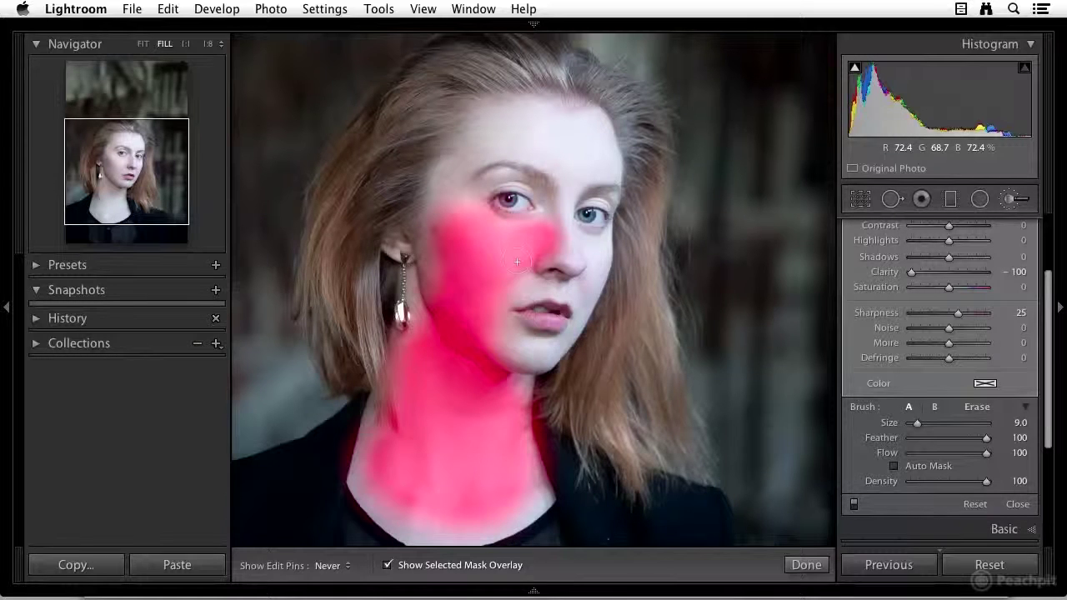
mouse_move(503, 284)
mouse_down()
mouse_move(496, 333)
mouse_move(516, 360)
mouse_move(547, 357)
mouse_move(575, 346)
mouse_move(571, 321)
mouse_move(590, 271)
mouse_move(584, 242)
mouse_move(554, 254)
mouse_move(566, 263)
mouse_up()
key(h)
key(h)
- Extend the softening mask across the forehead, ear, lower neck and upper chest, then switch to erasing
mouse_move(465, 157)
mouse_down()
mouse_move(438, 180)
mouse_move(429, 225)
mouse_up()
key(h)
key(h)
mouse_move(488, 133)
mouse_down()
mouse_move(538, 122)
mouse_move(529, 116)
mouse_move(588, 127)
mouse_move(596, 157)
mouse_move(539, 143)
mouse_move(567, 167)
mouse_move(619, 171)
mouse_up()
key(h)
mouse_move(531, 136)
mouse_down()
mouse_move(460, 247)
mouse_move(464, 325)
mouse_up()
key(h)
drag(423, 286, 404, 330)
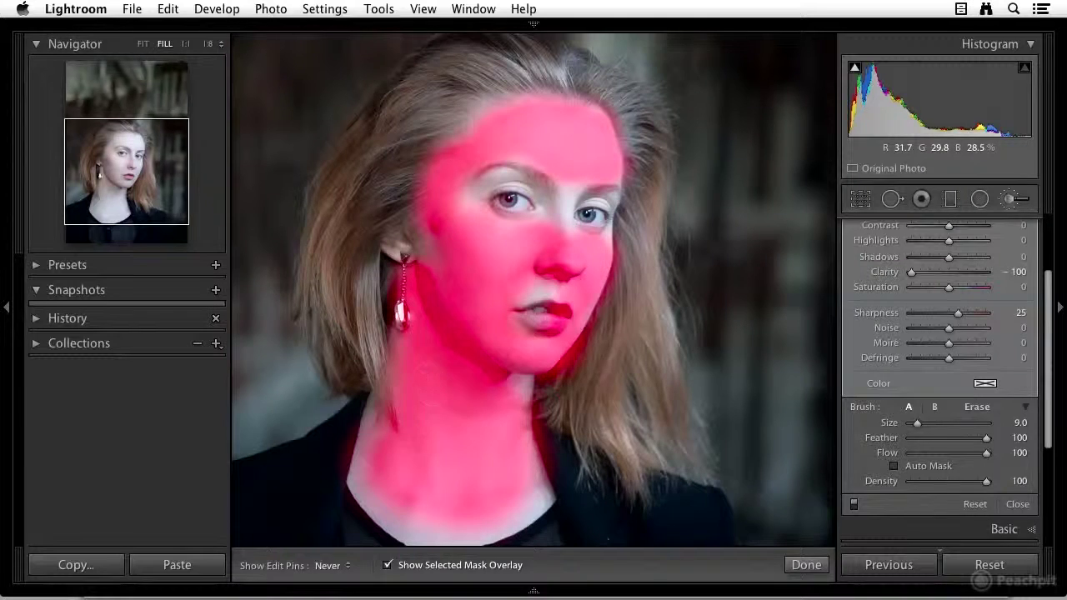
mouse_move(527, 488)
mouse_down()
mouse_move(438, 510)
mouse_move(475, 513)
mouse_move(377, 475)
mouse_move(399, 513)
mouse_move(459, 536)
mouse_move(556, 489)
mouse_move(441, 490)
mouse_move(392, 433)
mouse_move(392, 392)
mouse_move(375, 473)
mouse_up()
drag(403, 408, 397, 399)
key(alt)
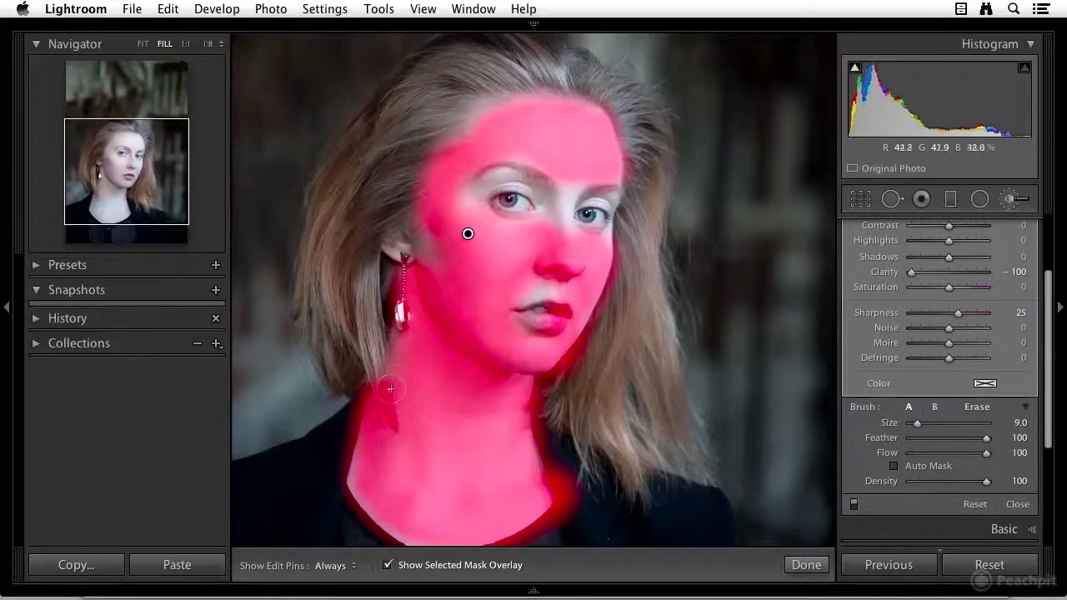
key(alt)
- Erase the mask from the hair strand below the earring and along the hair edge
key(h)
drag(391, 418, 392, 426)
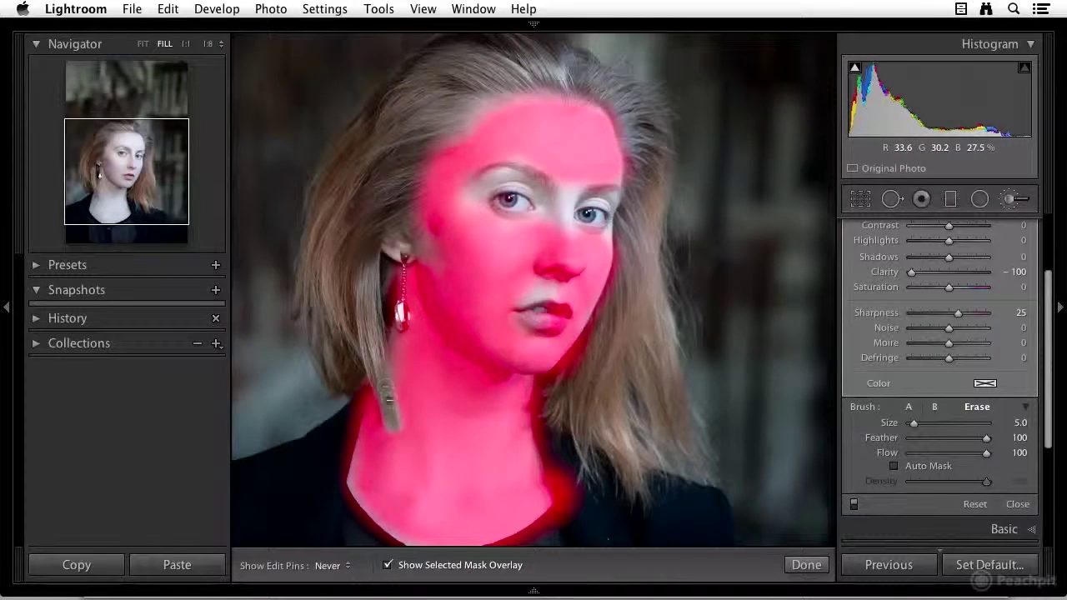
key(alt)
mouse_move(433, 151)
mouse_down()
mouse_move(415, 219)
mouse_move(433, 164)
mouse_move(423, 239)
mouse_move(431, 180)
mouse_move(456, 140)
mouse_move(416, 208)
mouse_up()
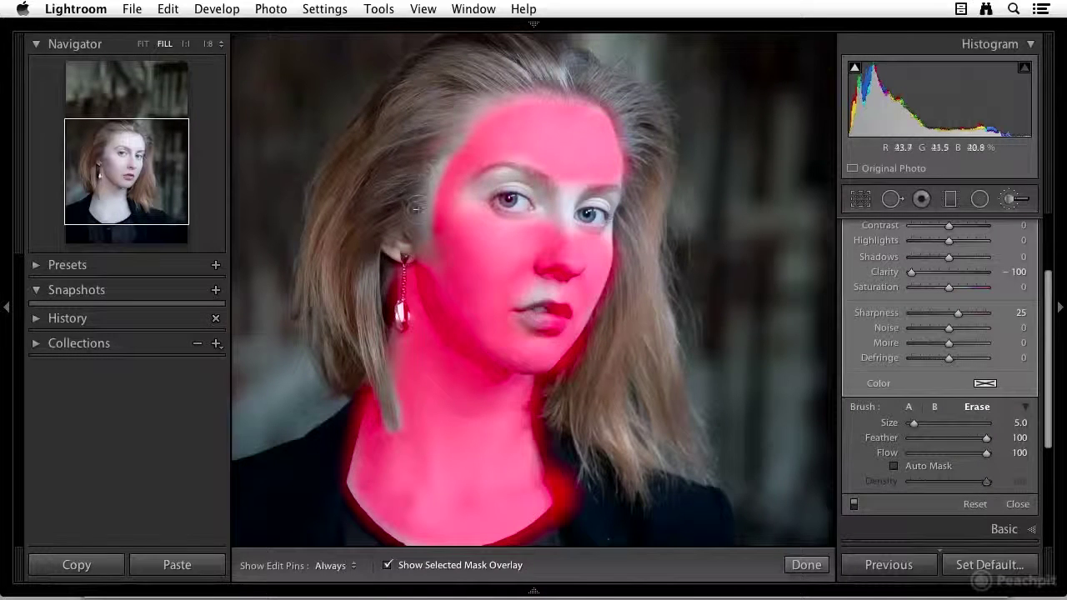
key(alt)
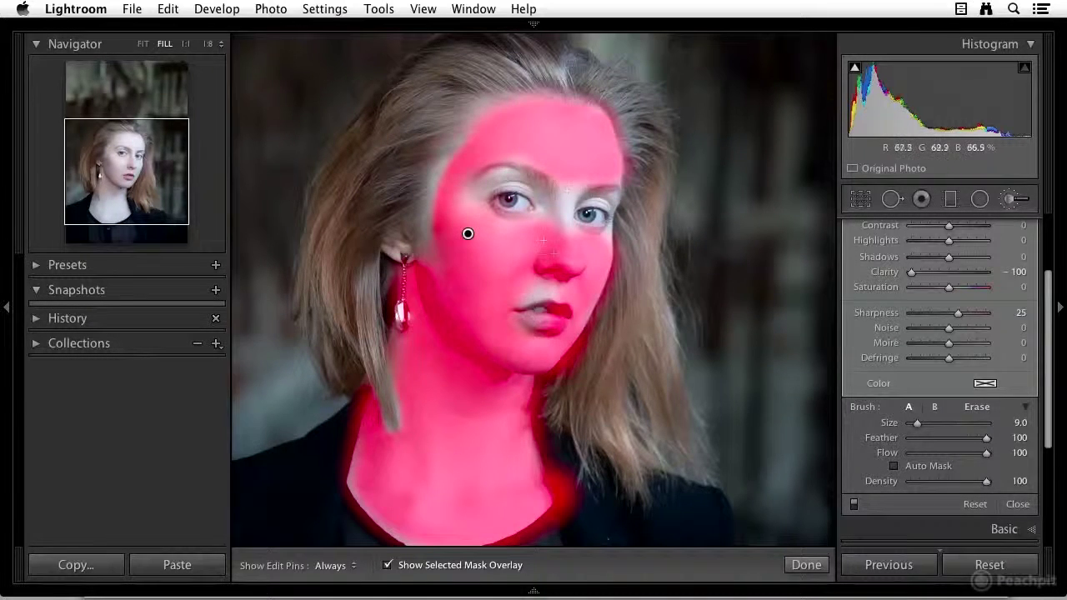
- Hide the edit pins and the red mask overlay to view the softened skin
key(h)
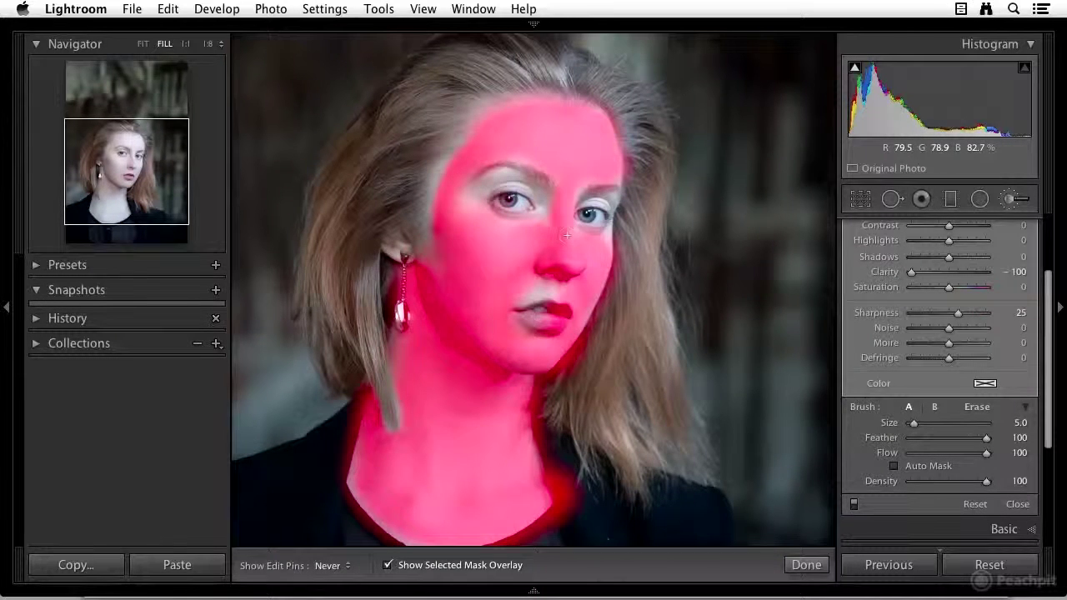
key(h)
key(h)
key(h)
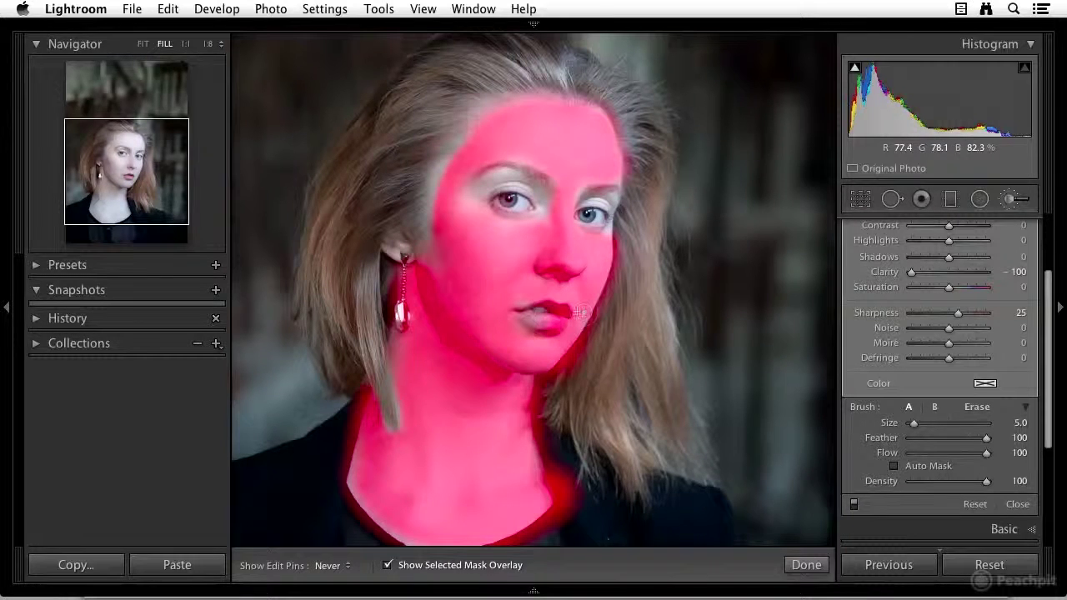
key(h)
key(h)
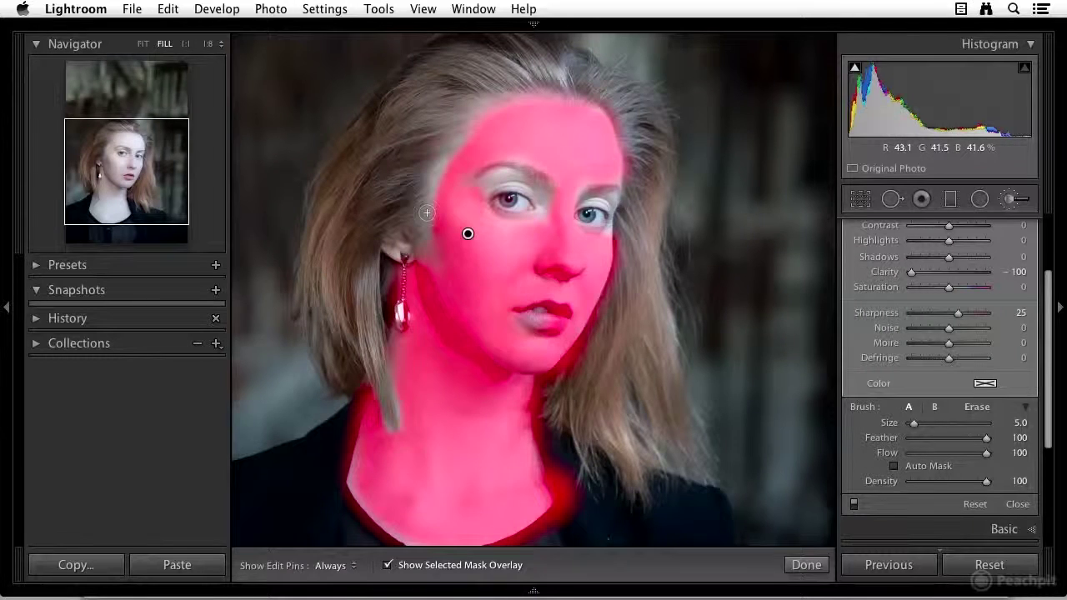
key(o)
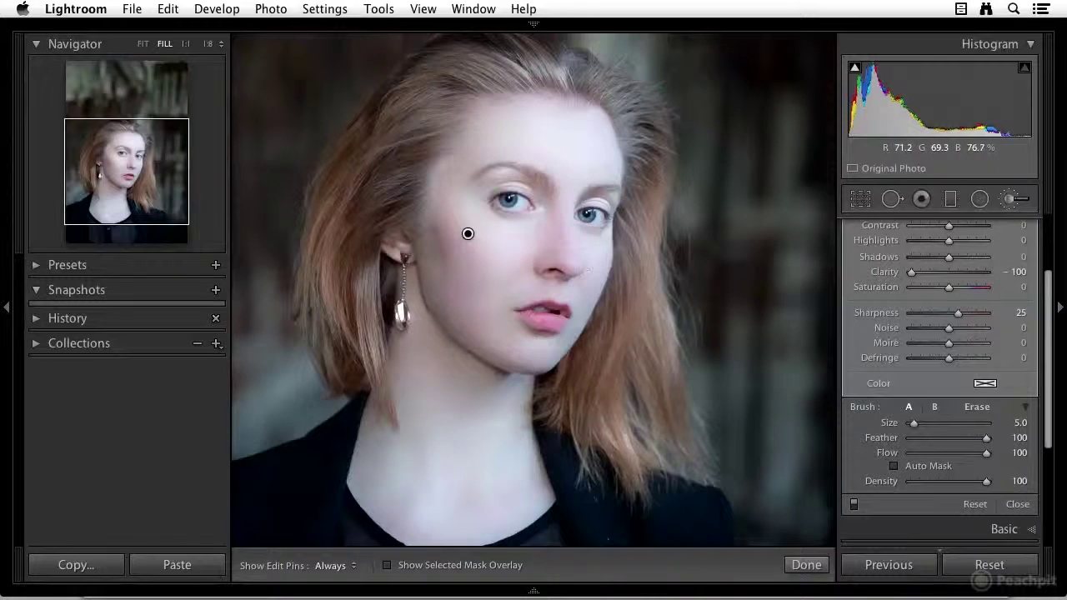
- Drag the Soften Skin brush's Clarity from −100 up to −52
drag(914, 278, 937, 281)
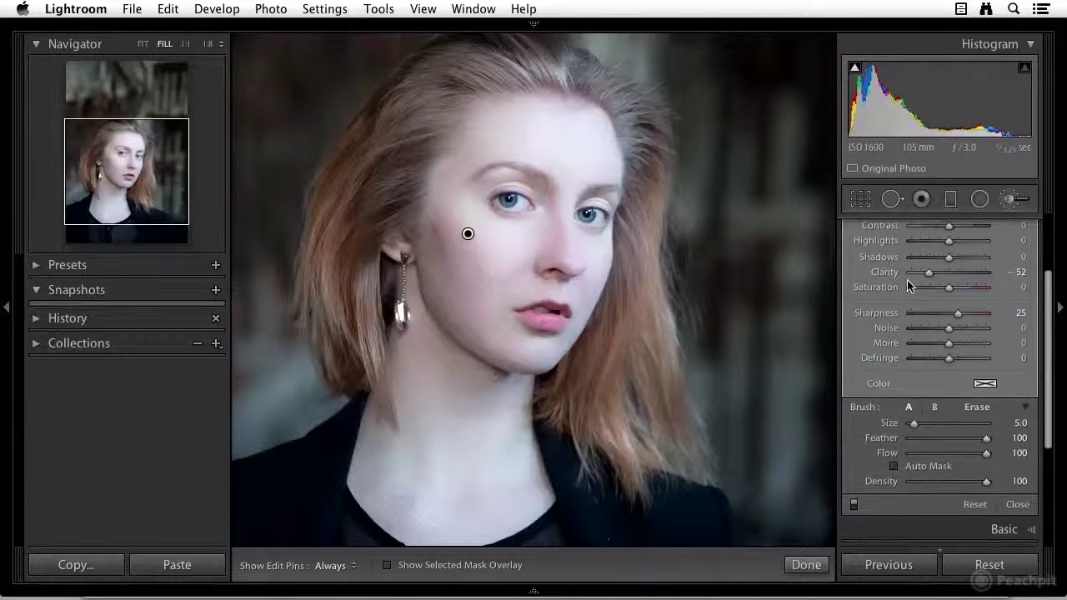
scroll(907, 280, up, 1)
scroll(909, 284, up, 4)
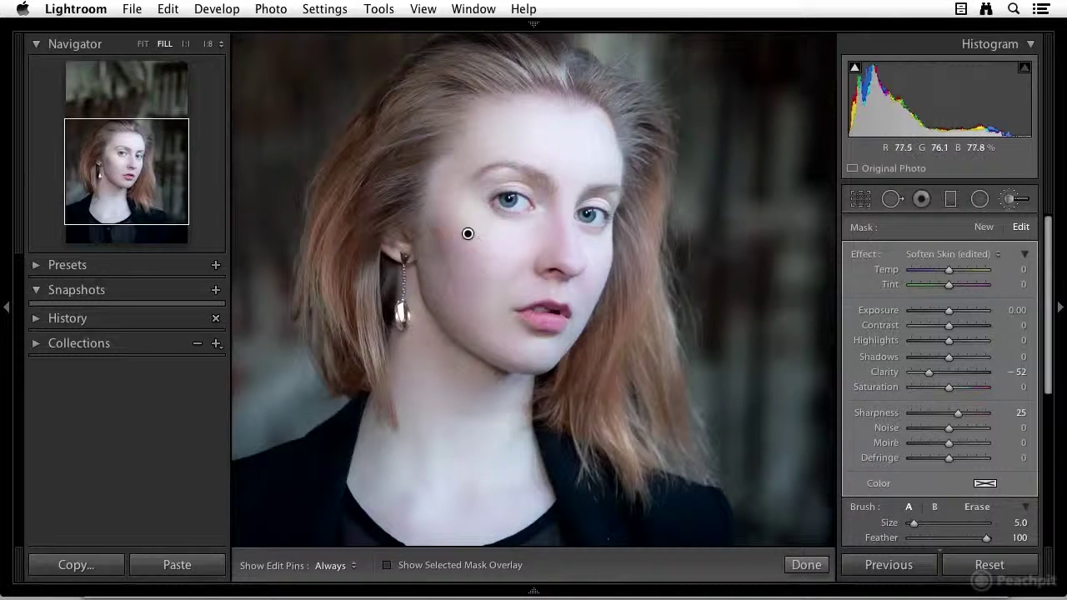
- Start a new Iris Enhance brush adjustment and zoom to 1:1 on the eyes
click(984, 230)
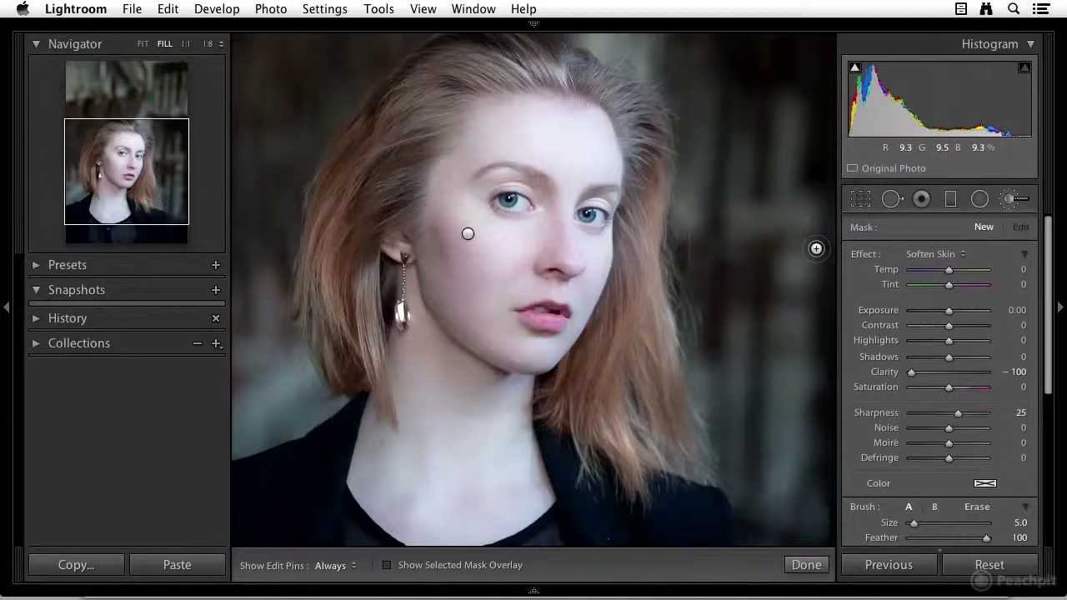
click(939, 255)
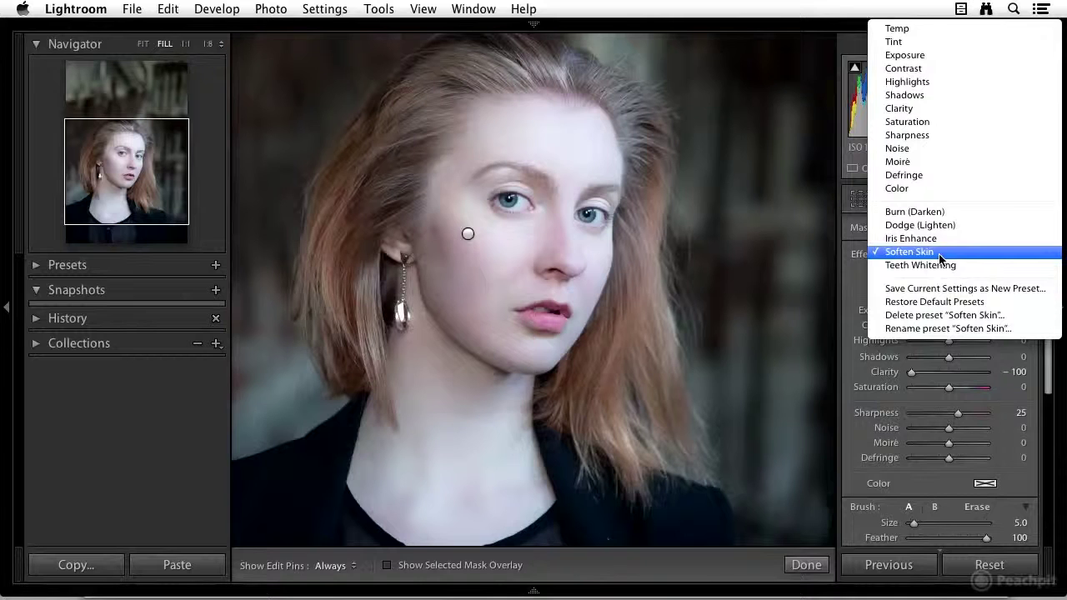
click(912, 239)
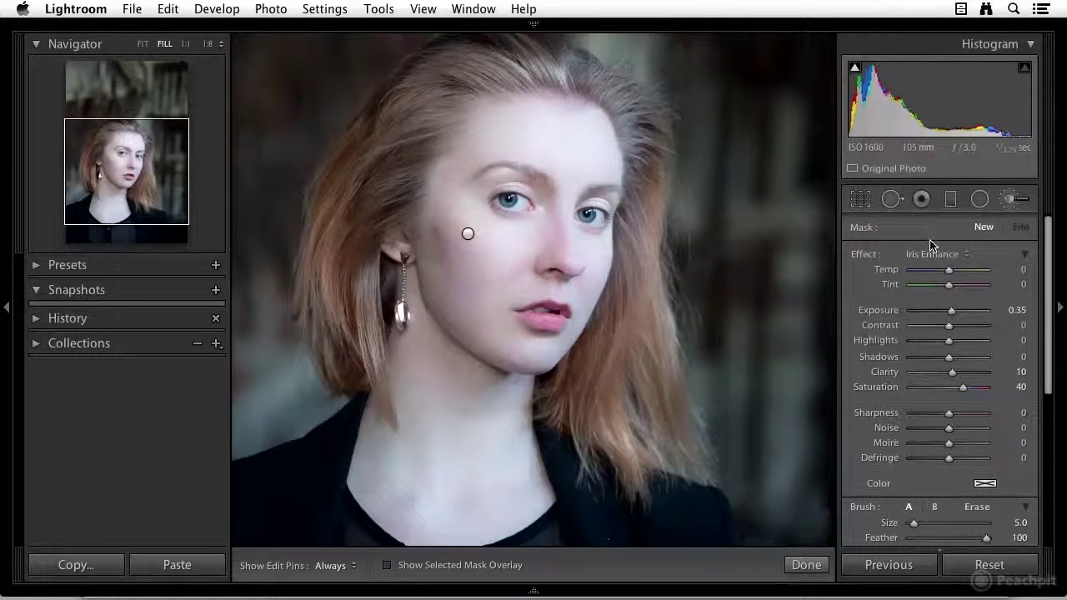
click(184, 45)
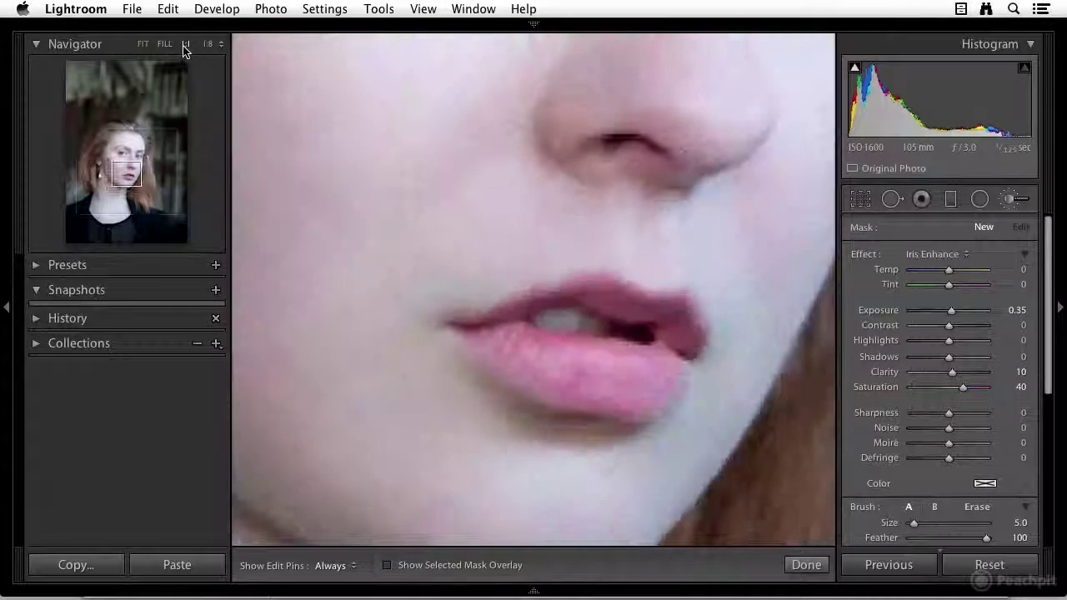
drag(491, 101, 493, 479)
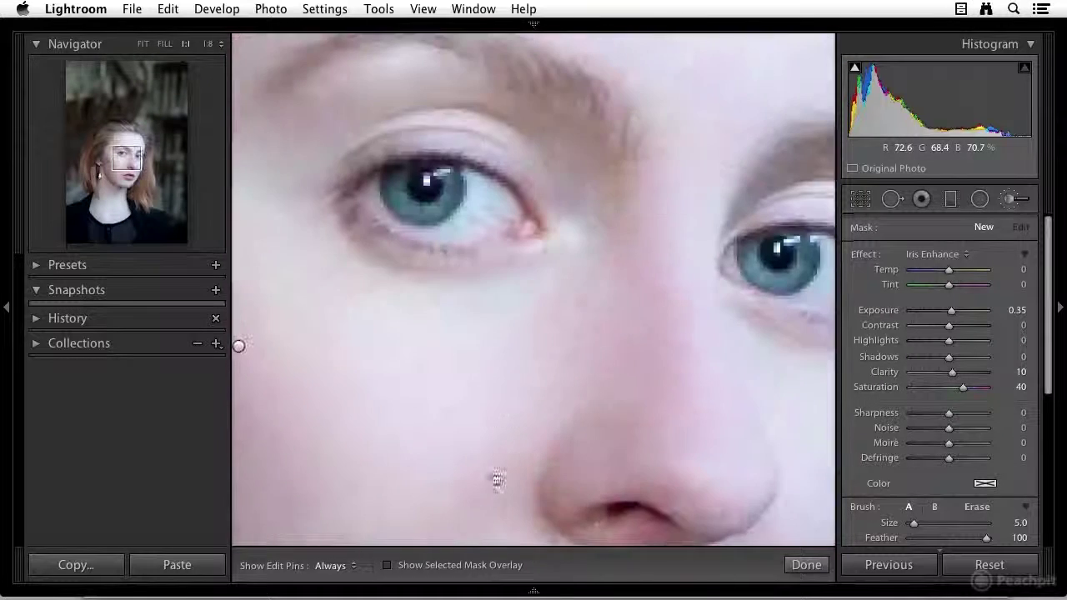
drag(466, 309, 536, 350)
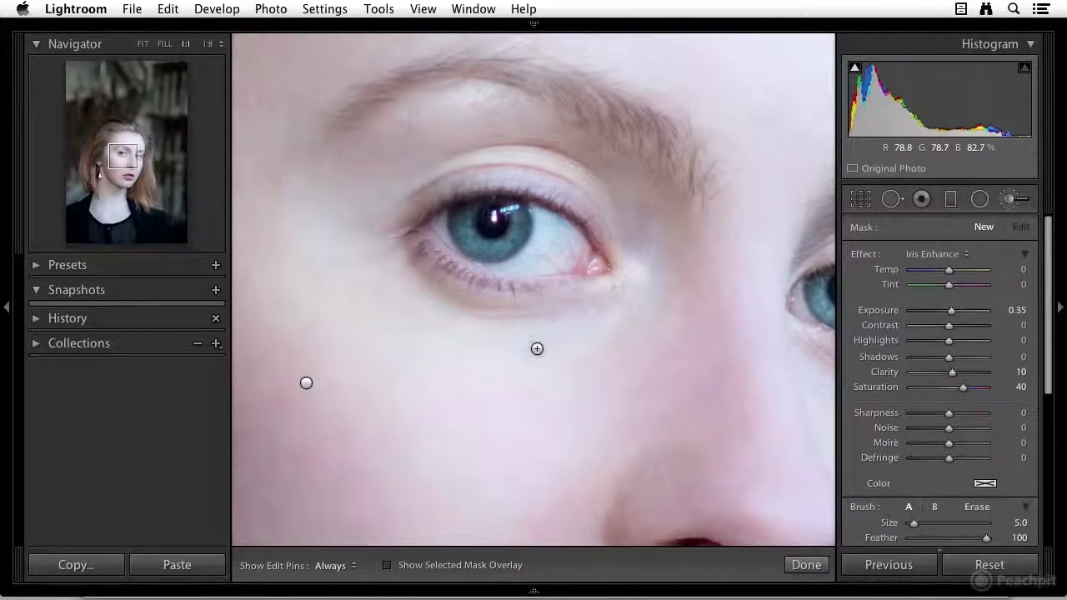
- Paint Iris Enhance (Exposure 0.35, Clarity 10, Saturation 40) over both irises at brush size 12
key(bracketright)
key(bracketright)
key(bracketright)
key(h)
mouse_move(496, 243)
mouse_down()
mouse_move(468, 219)
mouse_move(473, 236)
mouse_move(497, 243)
mouse_move(514, 234)
mouse_move(517, 212)
mouse_move(482, 233)
mouse_move(475, 216)
mouse_move(516, 221)
mouse_move(501, 236)
mouse_move(463, 219)
mouse_up()
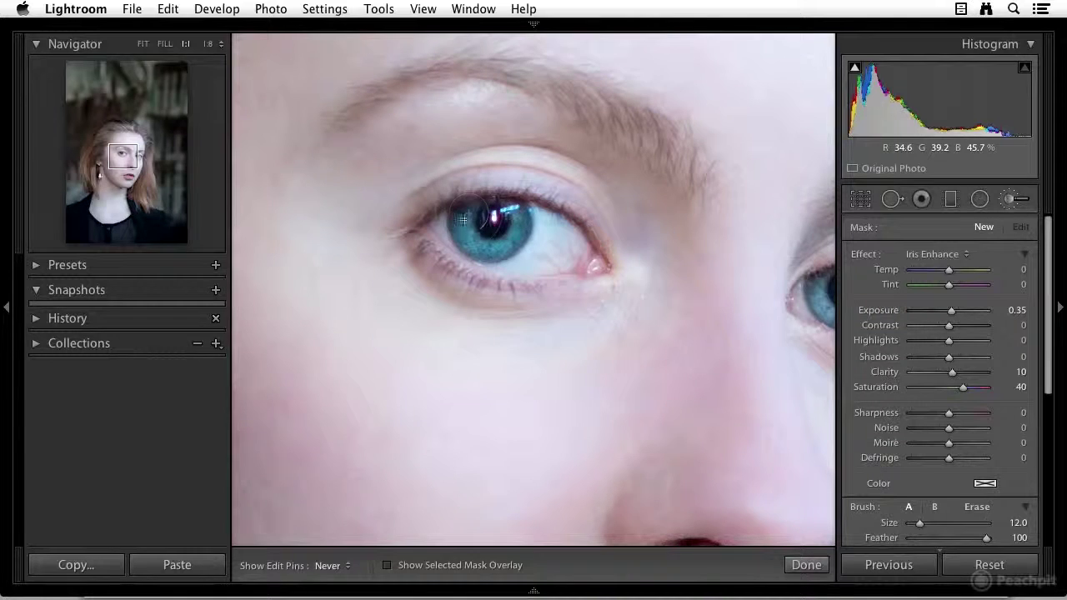
key(h)
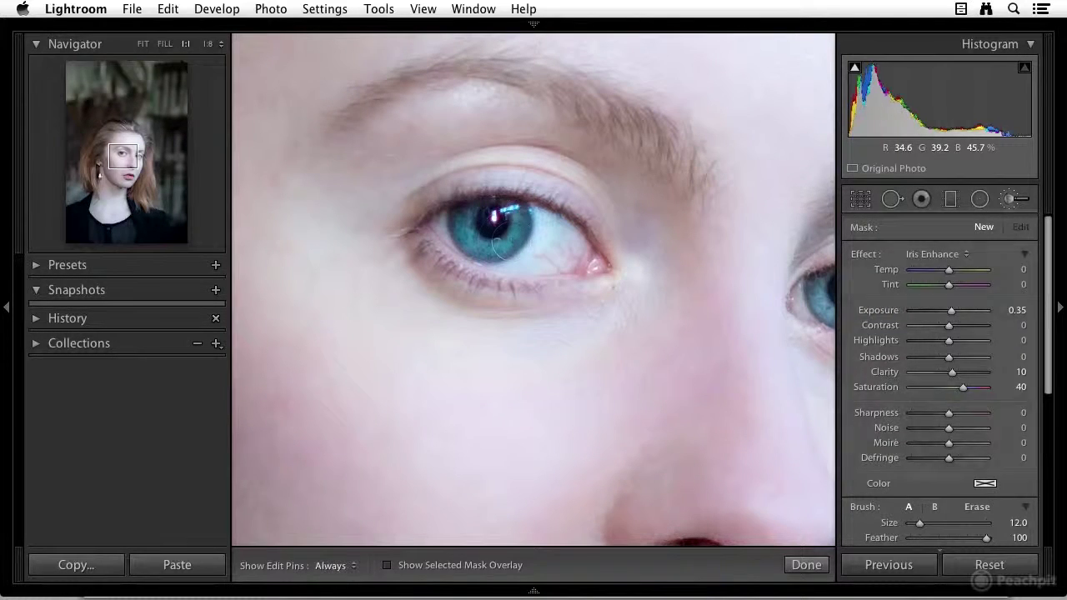
click(497, 243)
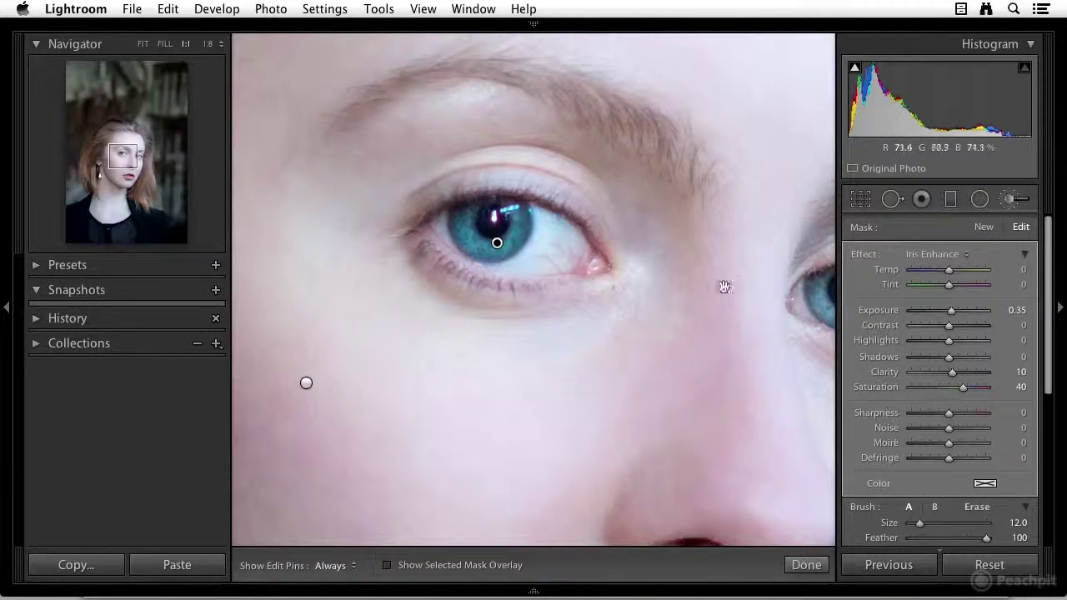
mouse_move(778, 302)
mouse_down()
mouse_move(595, 281)
mouse_move(688, 274)
mouse_move(652, 252)
mouse_move(657, 288)
mouse_up()
key(h)
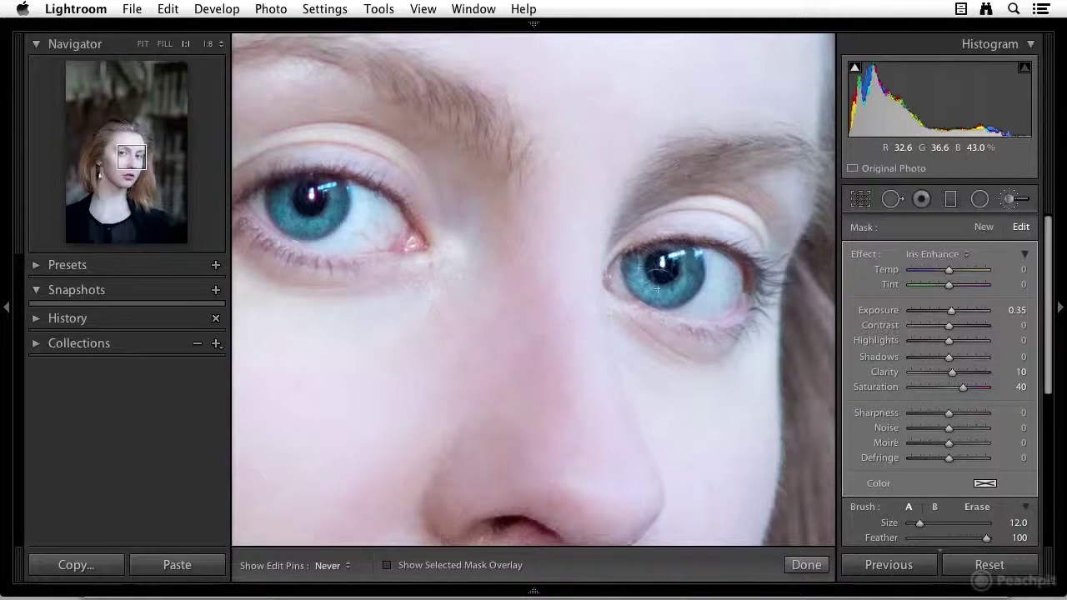
key(h)
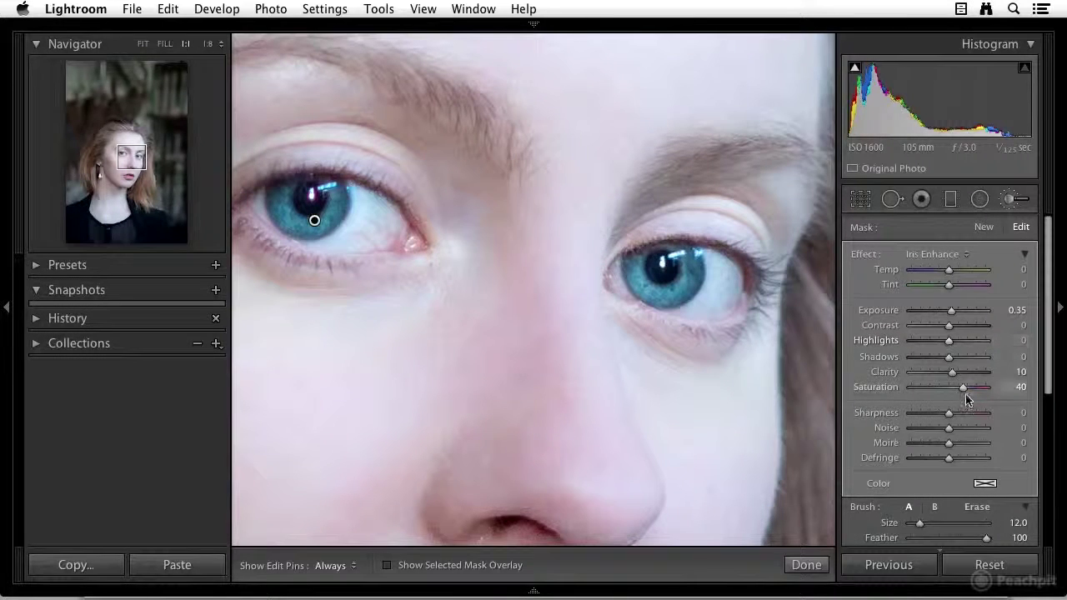
scroll(965, 393, down, 2)
scroll(965, 393, up, 2)
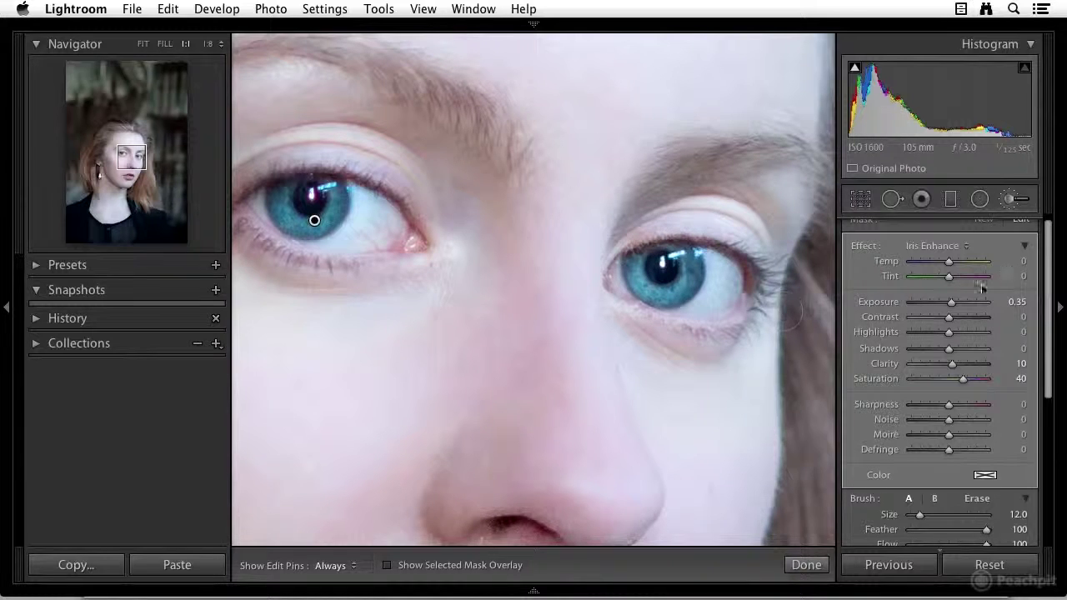
scroll(961, 297, up, 1)
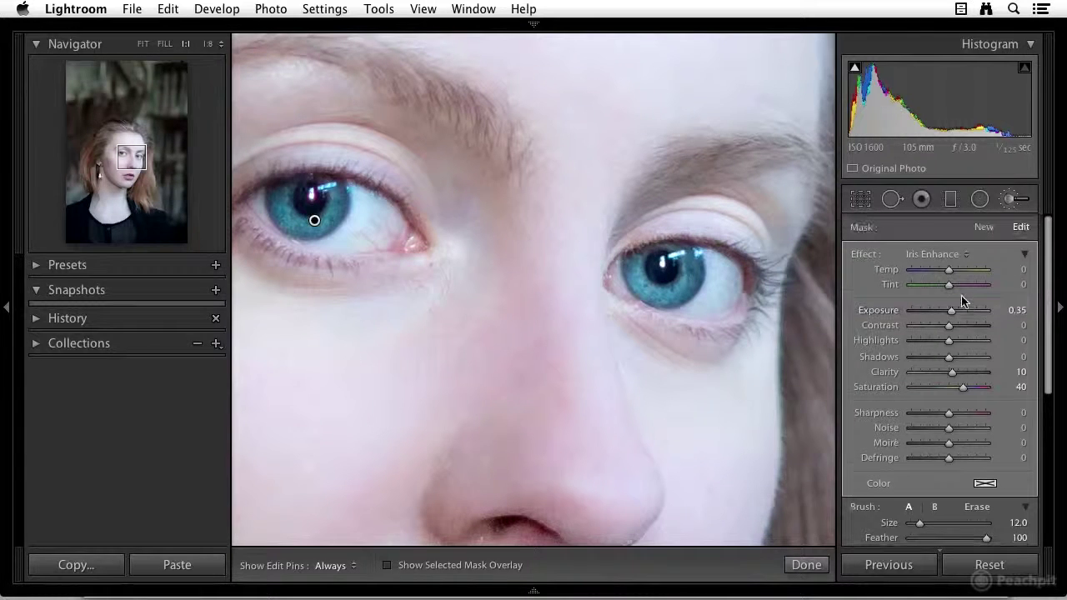
- Create a new Exposure 0.44 brush adjustment and paint it over the whites of both eyes
click(987, 228)
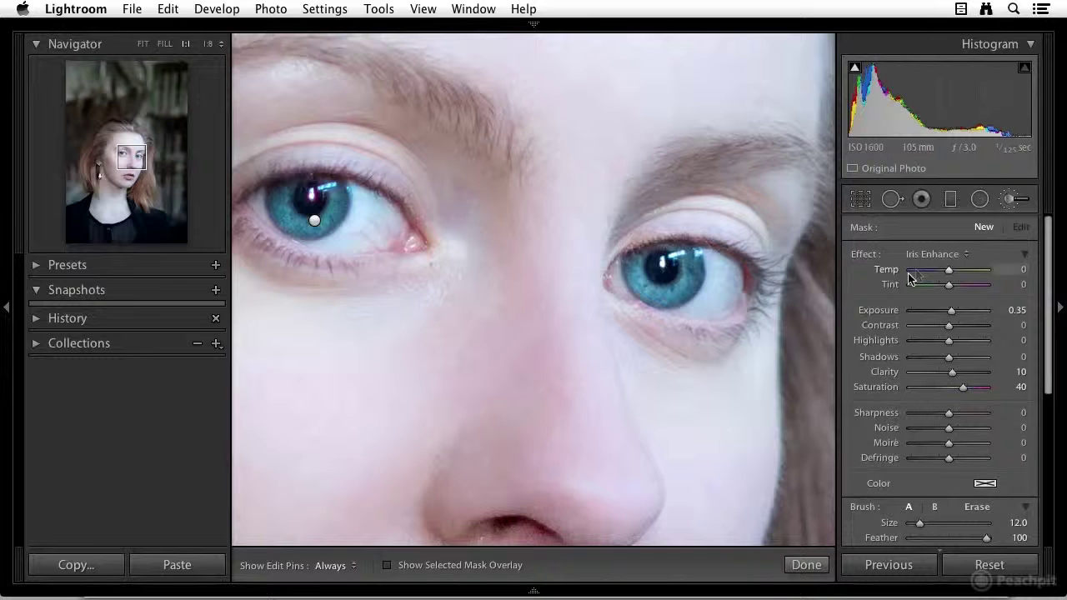
click(934, 254)
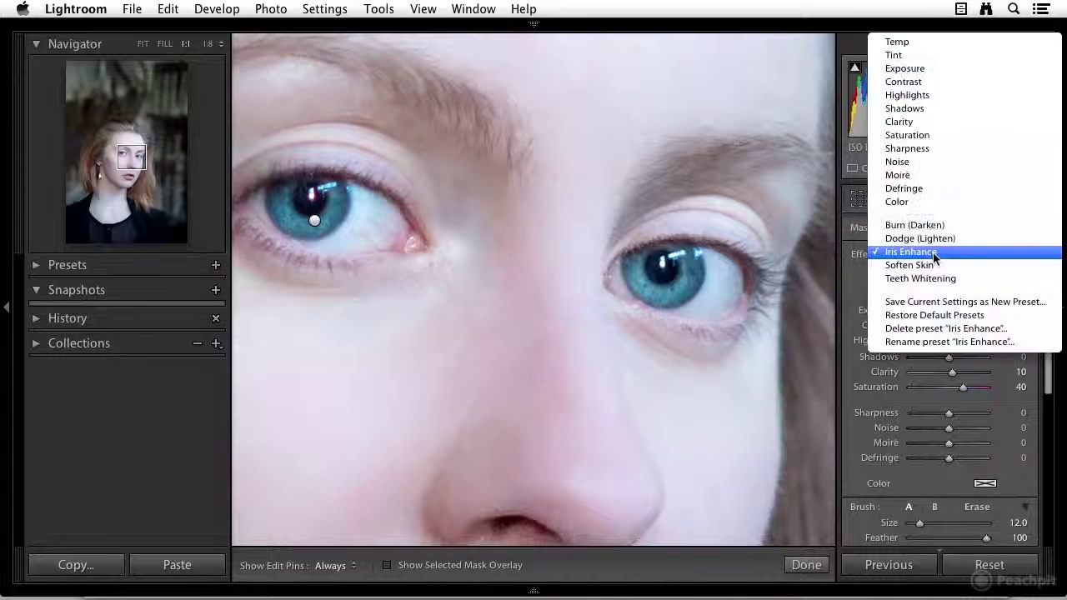
click(916, 68)
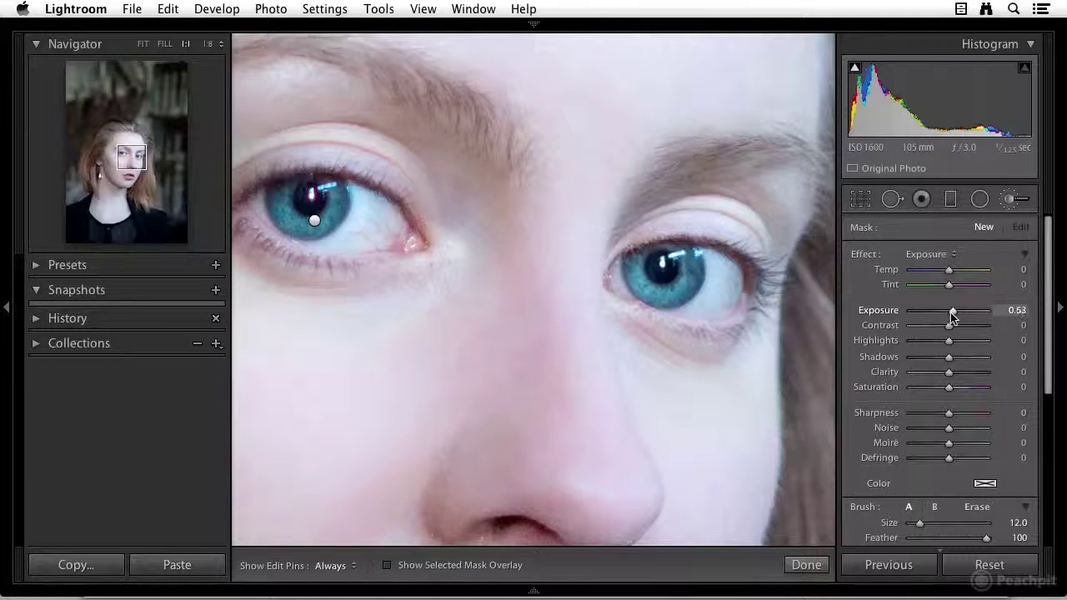
key(h)
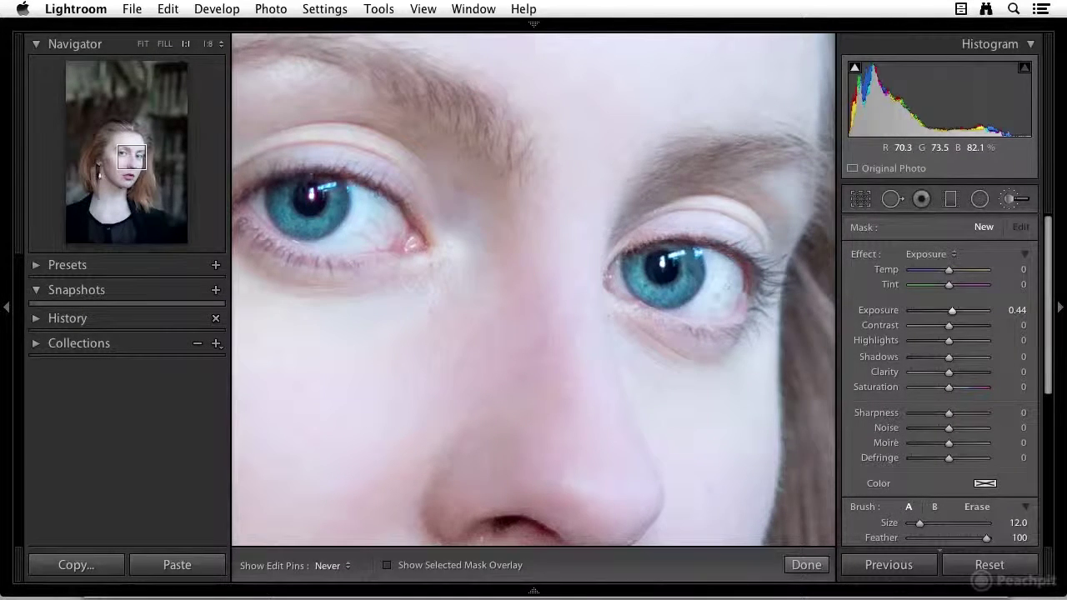
key(h)
click(719, 278)
key(h)
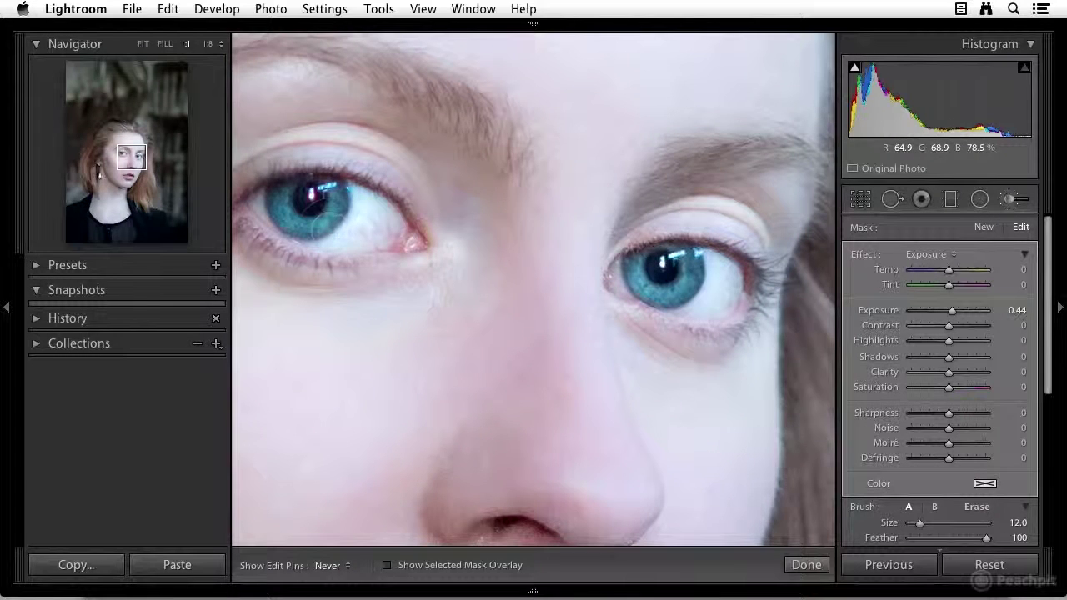
key(h)
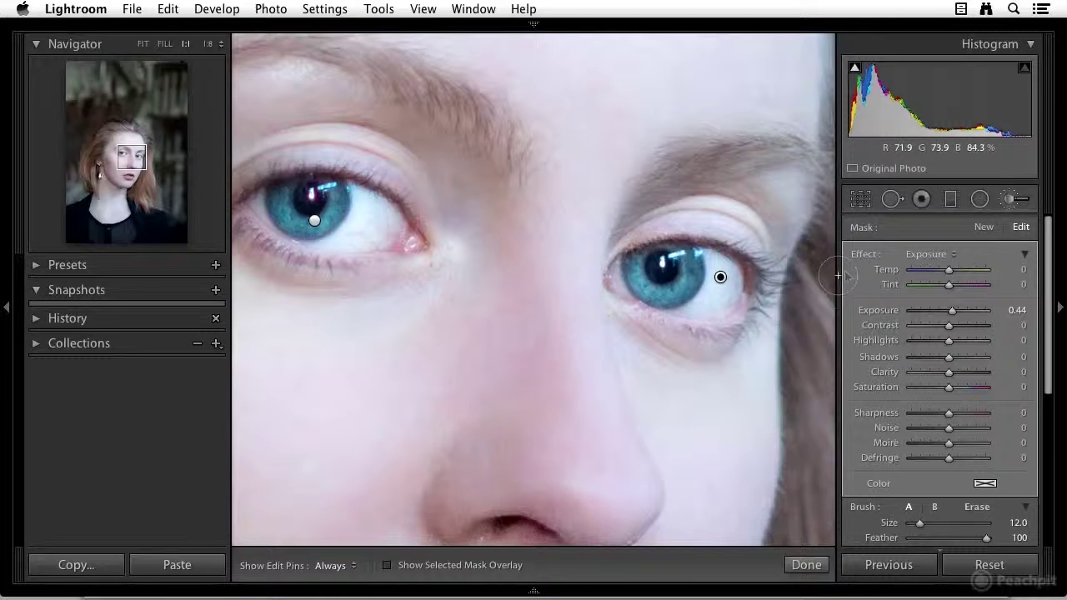
drag(567, 370, 589, 72)
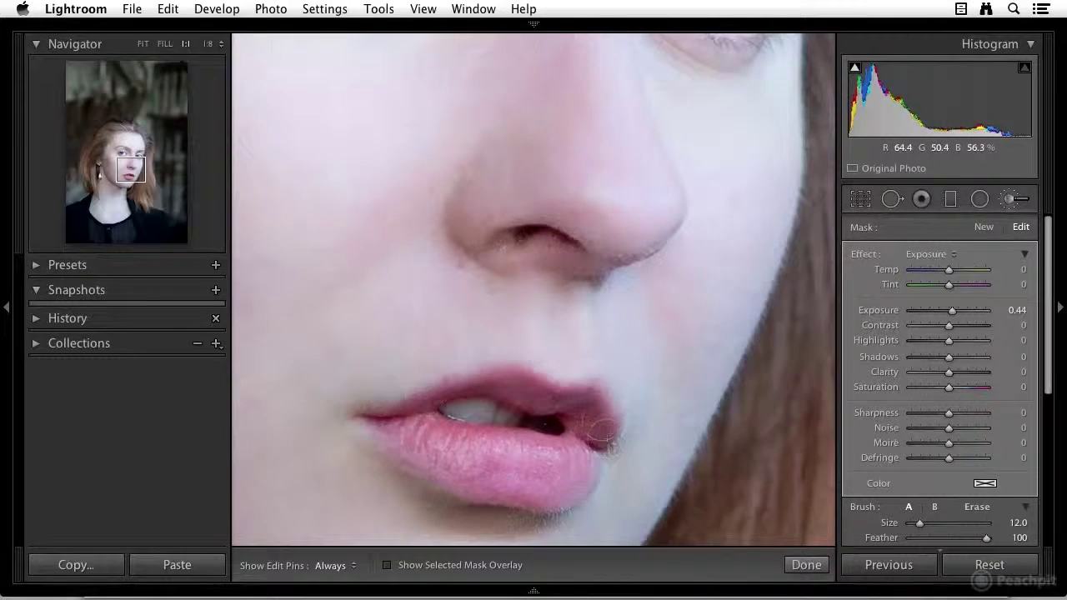
- Paint a new Saturation 44 brush adjustment over the upper and lower lips
click(983, 228)
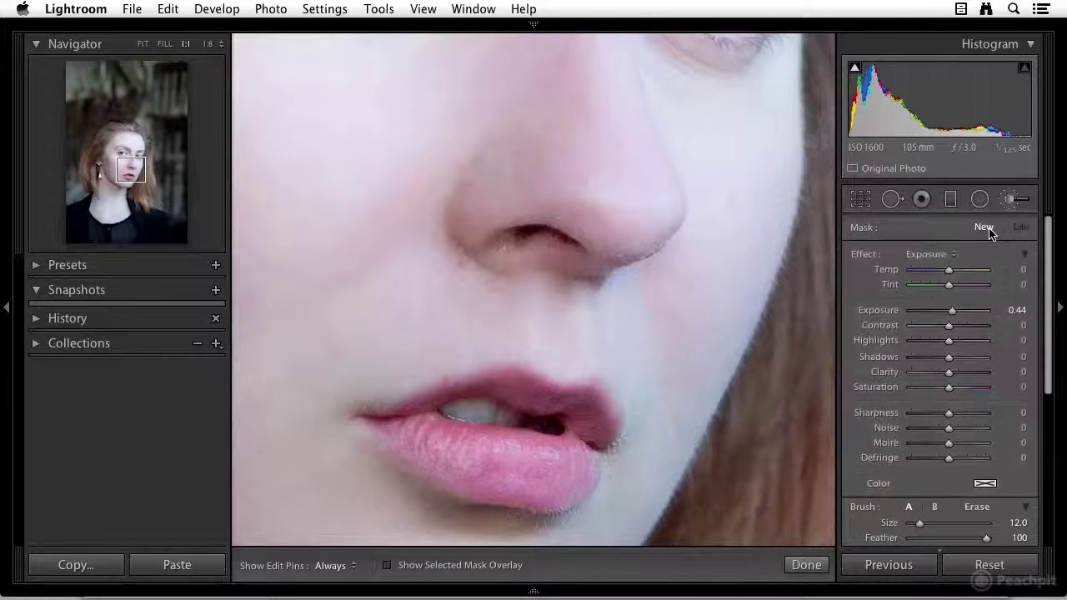
click(951, 255)
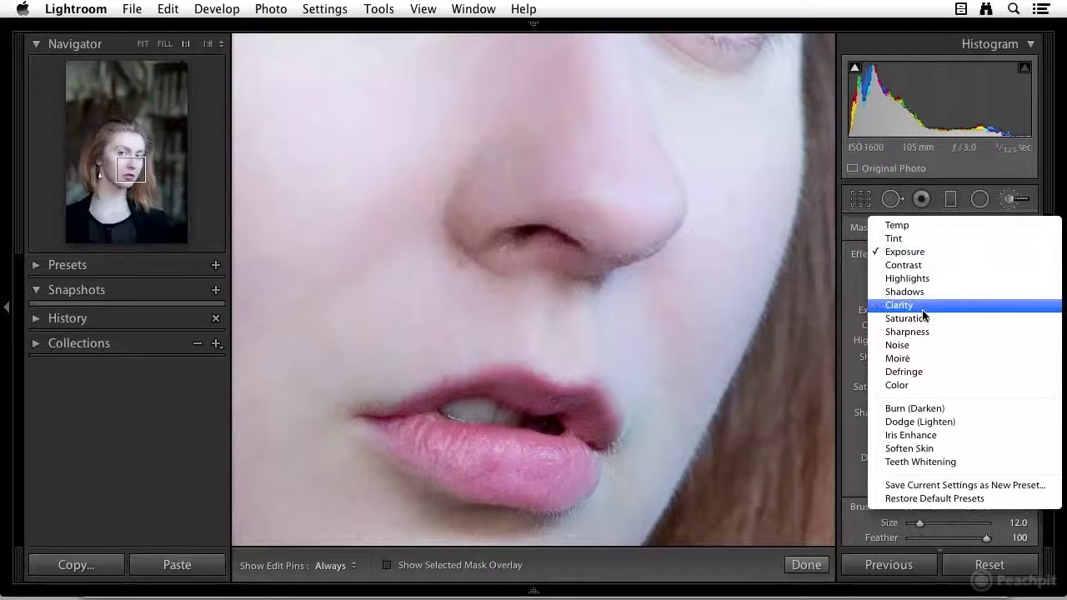
click(951, 318)
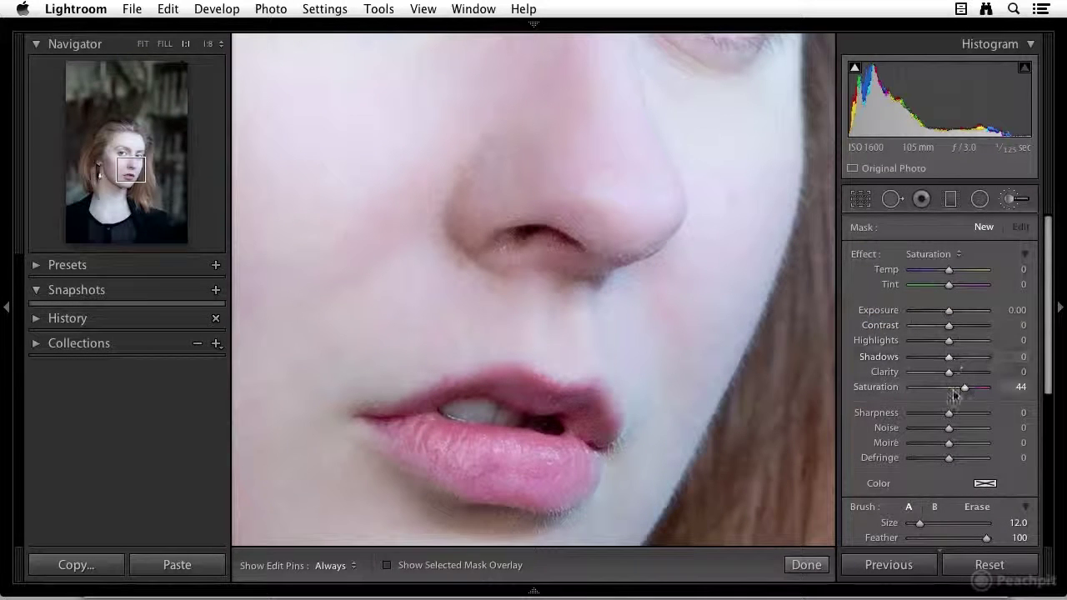
mouse_move(516, 386)
mouse_down()
mouse_move(579, 406)
mouse_move(584, 436)
mouse_move(587, 427)
mouse_move(450, 426)
mouse_up()
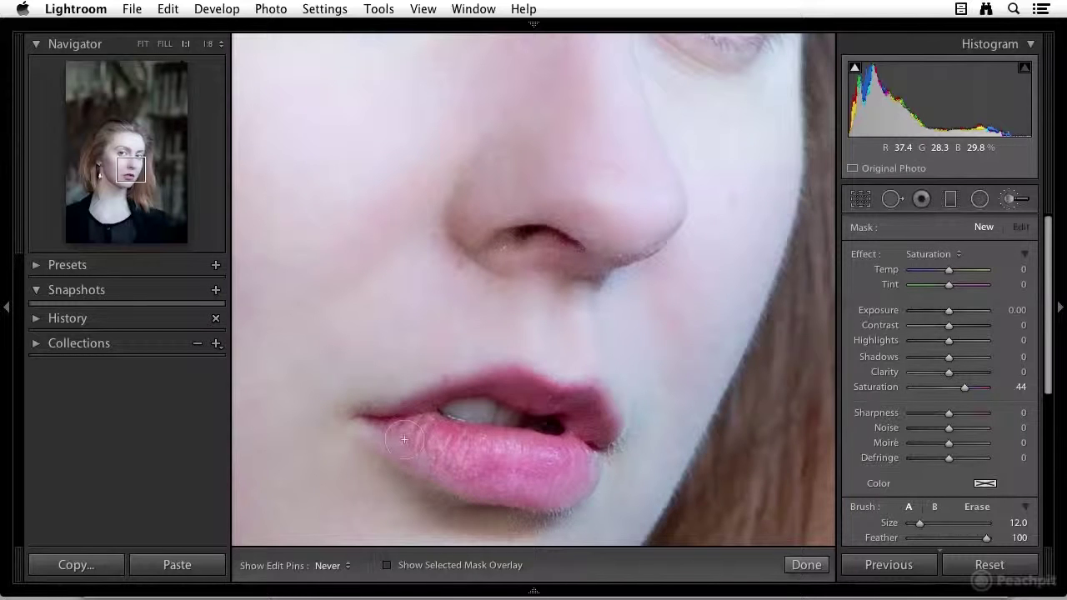
drag(576, 473, 575, 427)
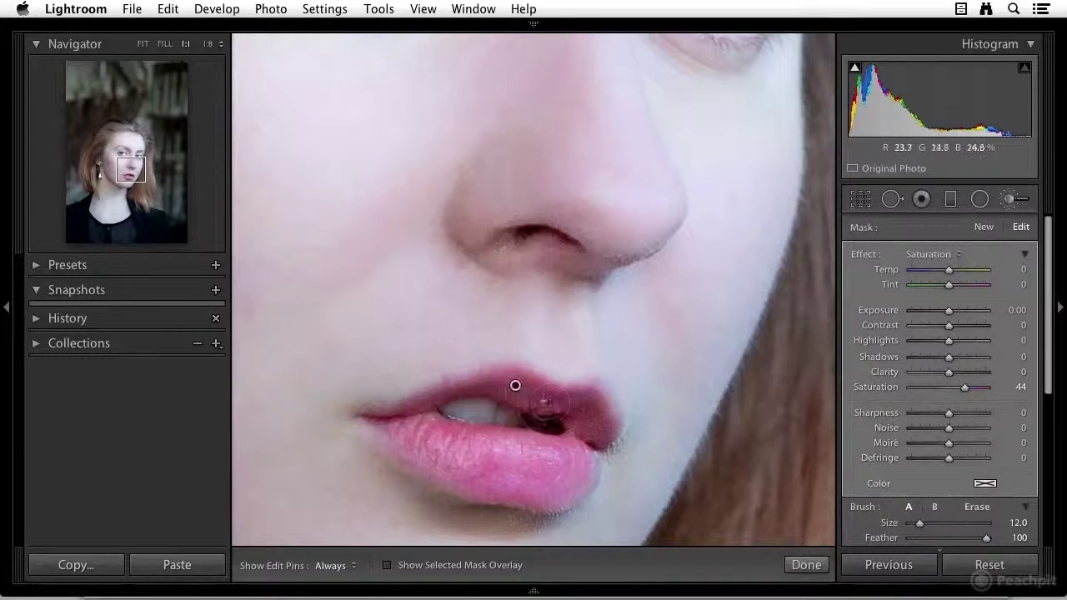
key(h)
key(bracketright)
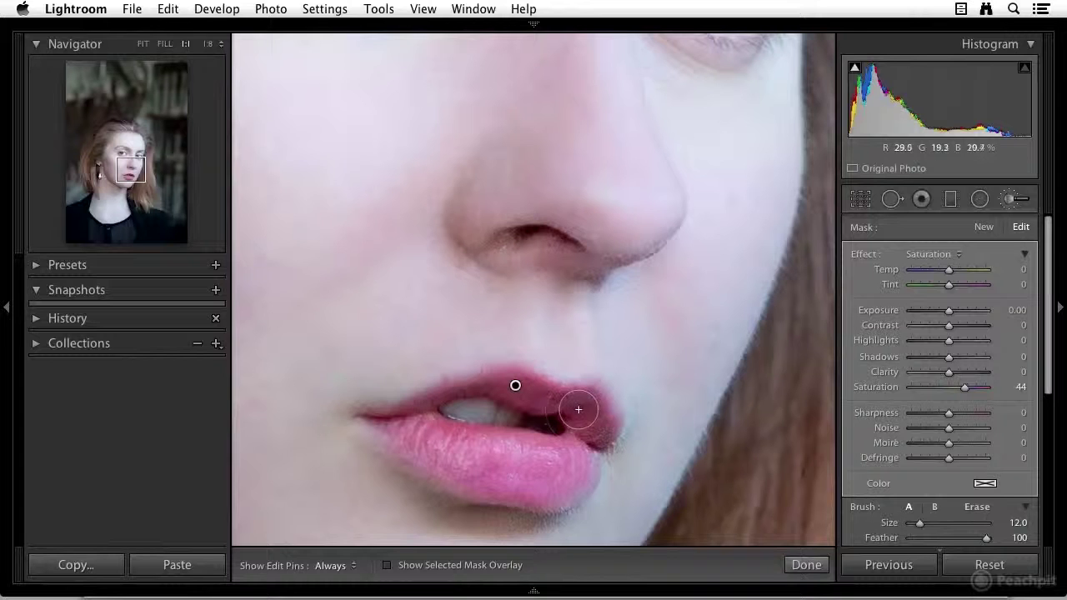
click(164, 44)
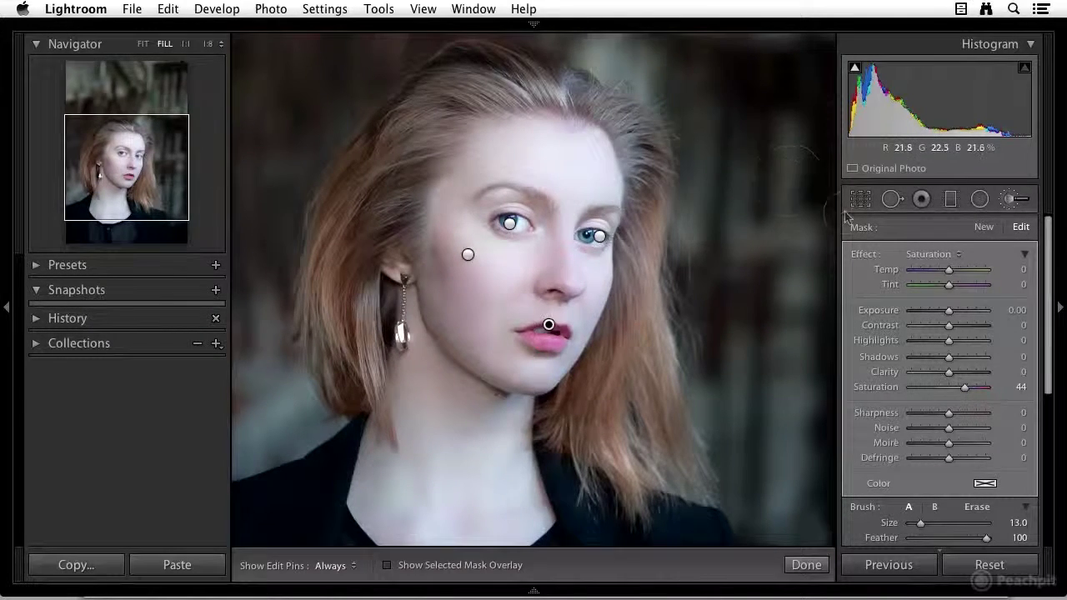
- Paint a new Clarity brush adjustment over the hair and raise its Clarity to 96
click(983, 228)
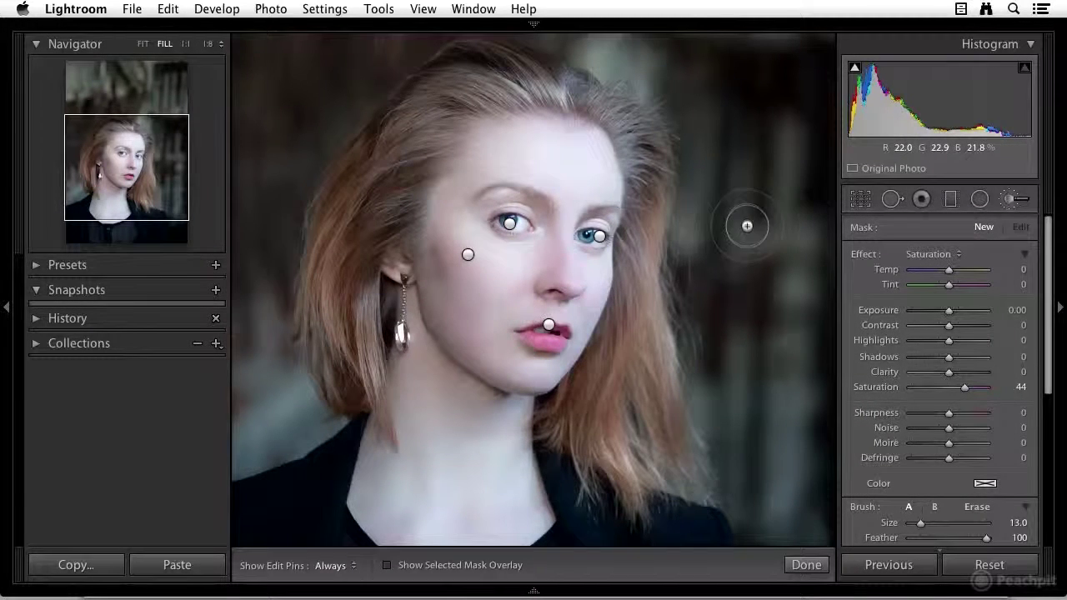
click(936, 255)
click(931, 242)
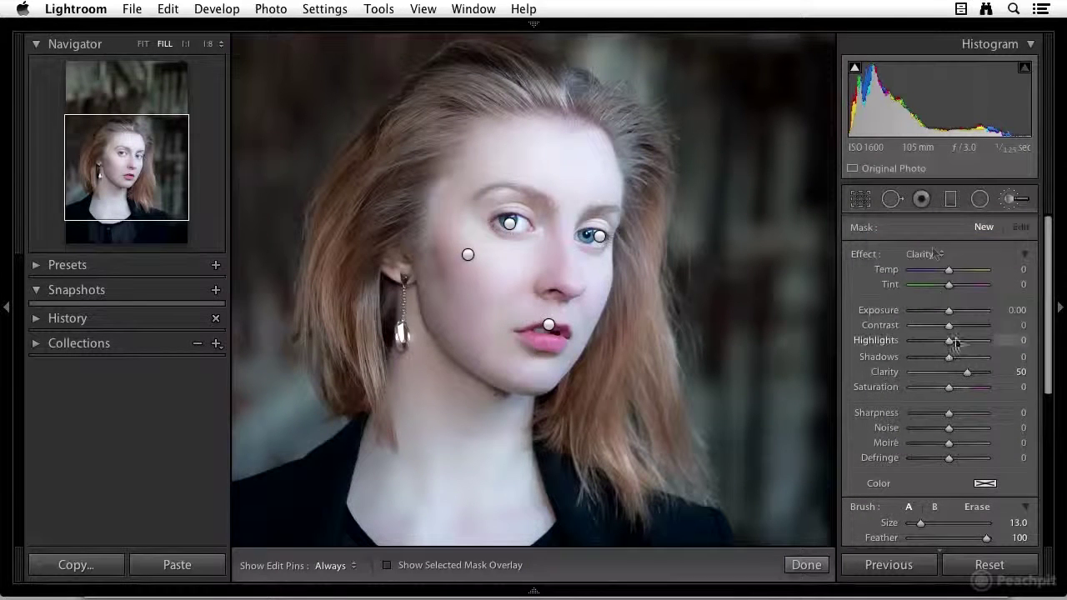
mouse_move(965, 378)
mouse_down()
mouse_move(986, 375)
mouse_move(919, 375)
mouse_move(979, 376)
mouse_up()
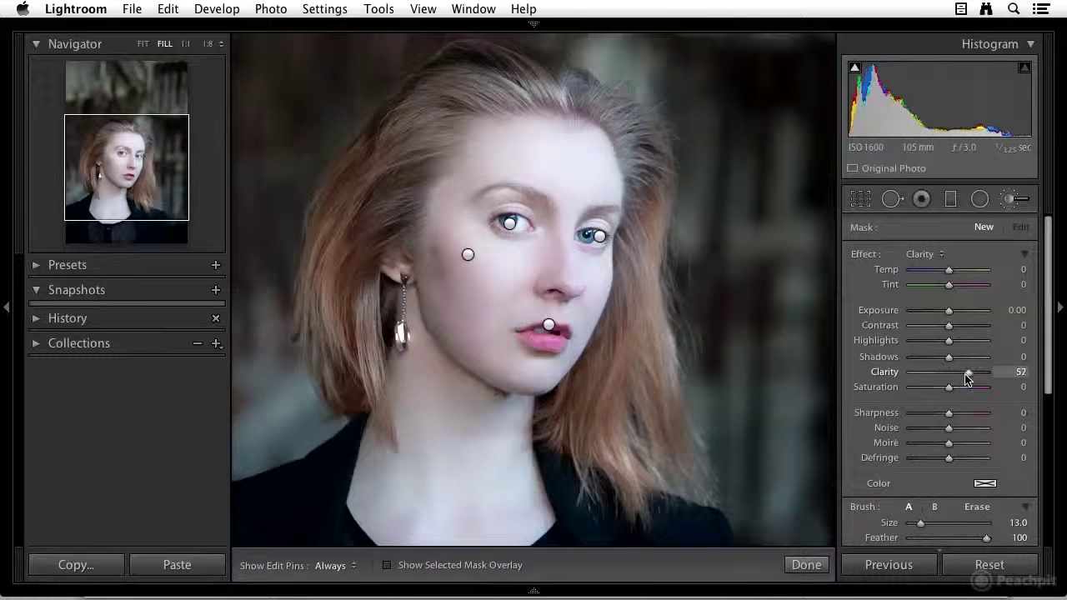
drag(974, 377, 972, 377)
key(h)
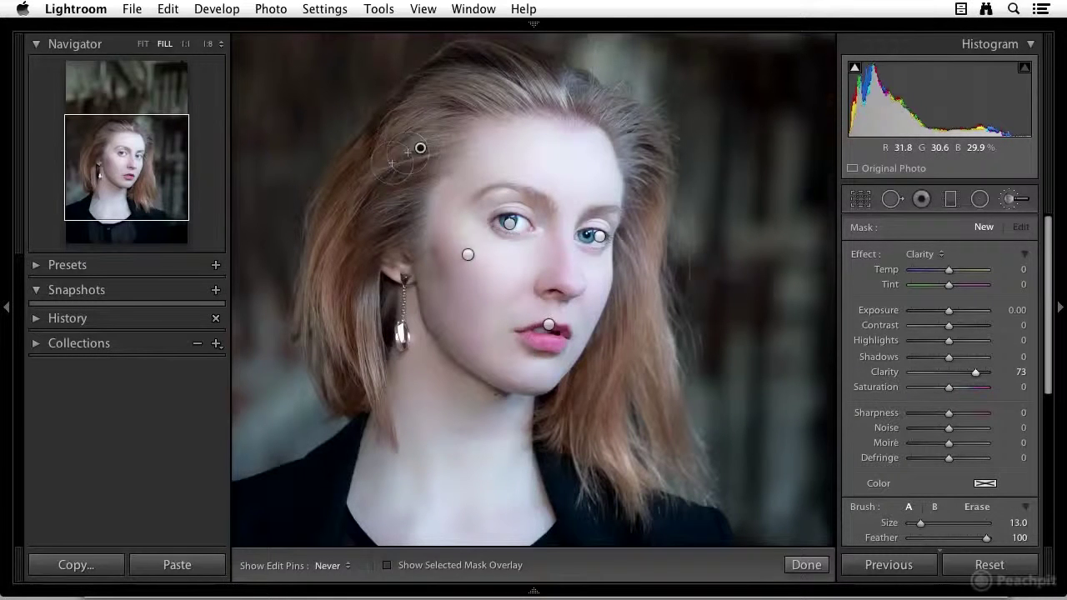
key(h)
key(h)
key(h)
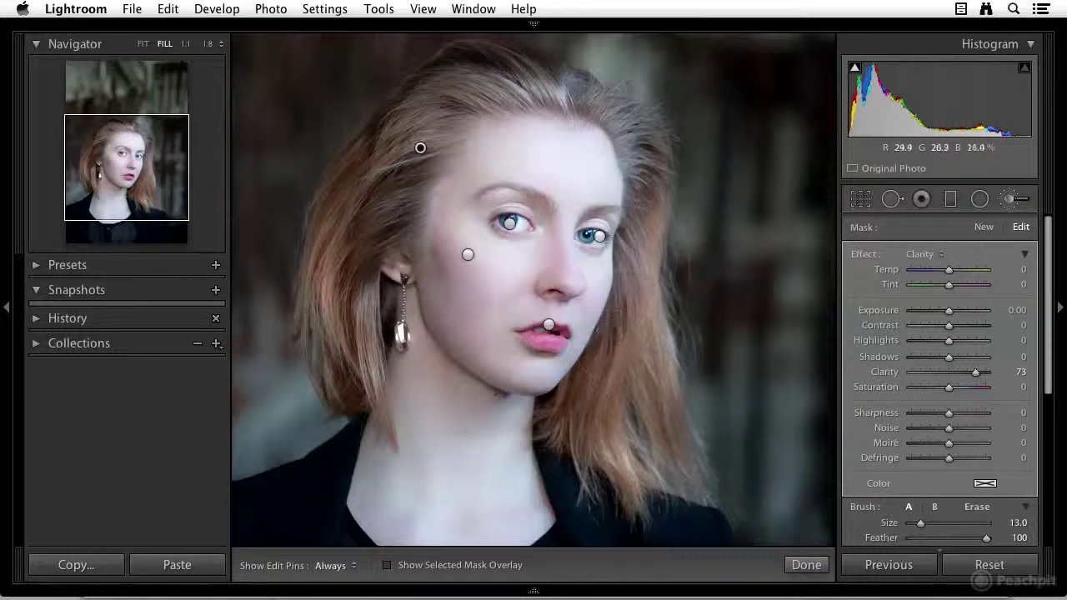
key(h)
key(h)
key(h)
key(h)
key(h)
key(h)
key(h)
key(h)
key(h)
key(h)
key(h)
key(h)
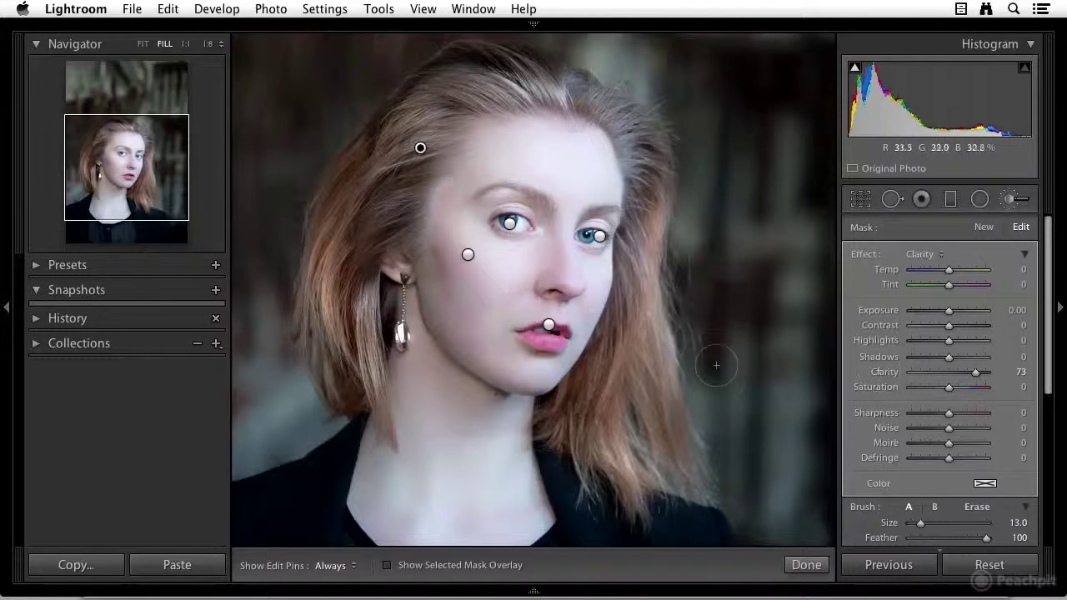
drag(979, 377, 985, 377)
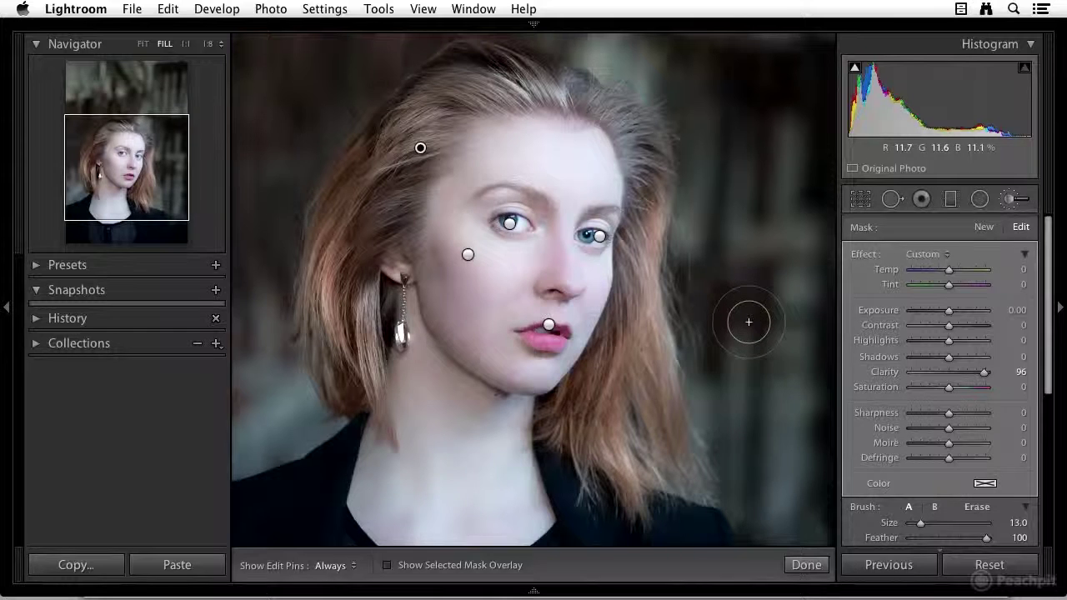
scroll(731, 275, up, 1)
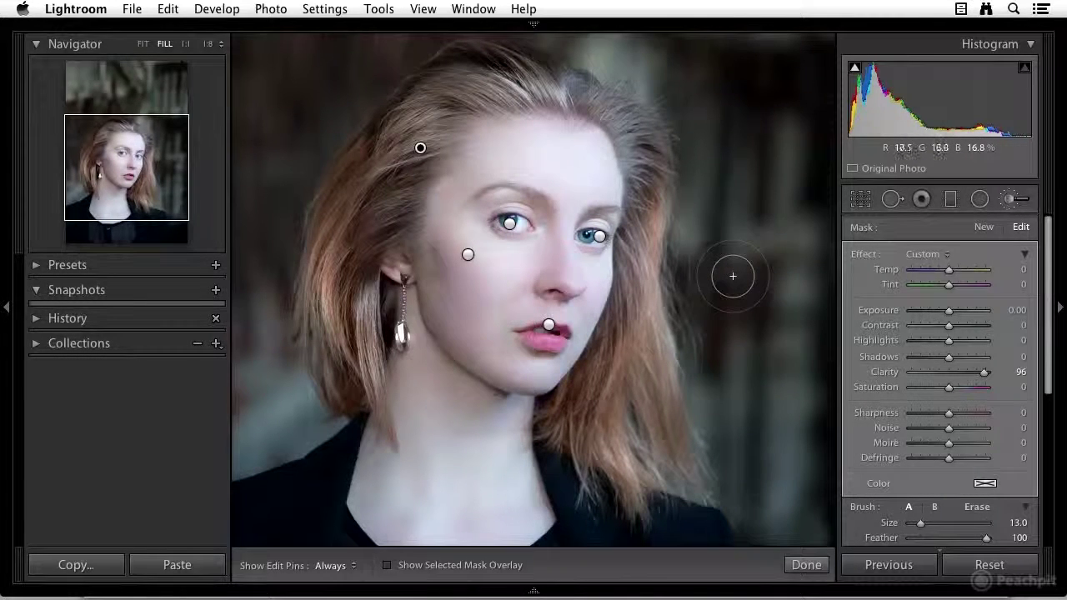
- Crop the portrait tighter by lowering the top edge and pulling in the right side
click(1007, 204)
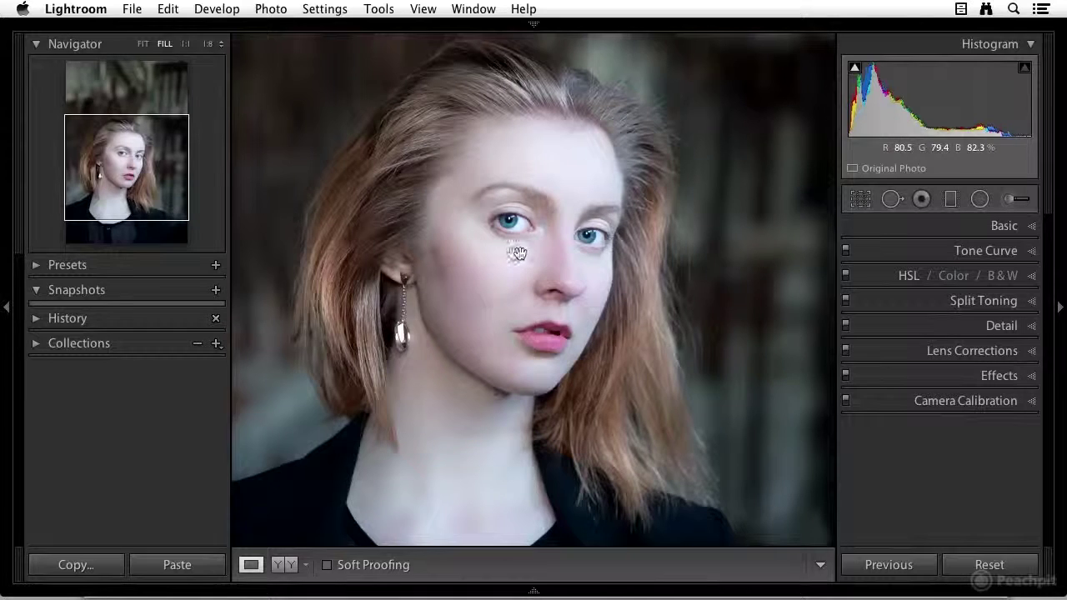
click(141, 44)
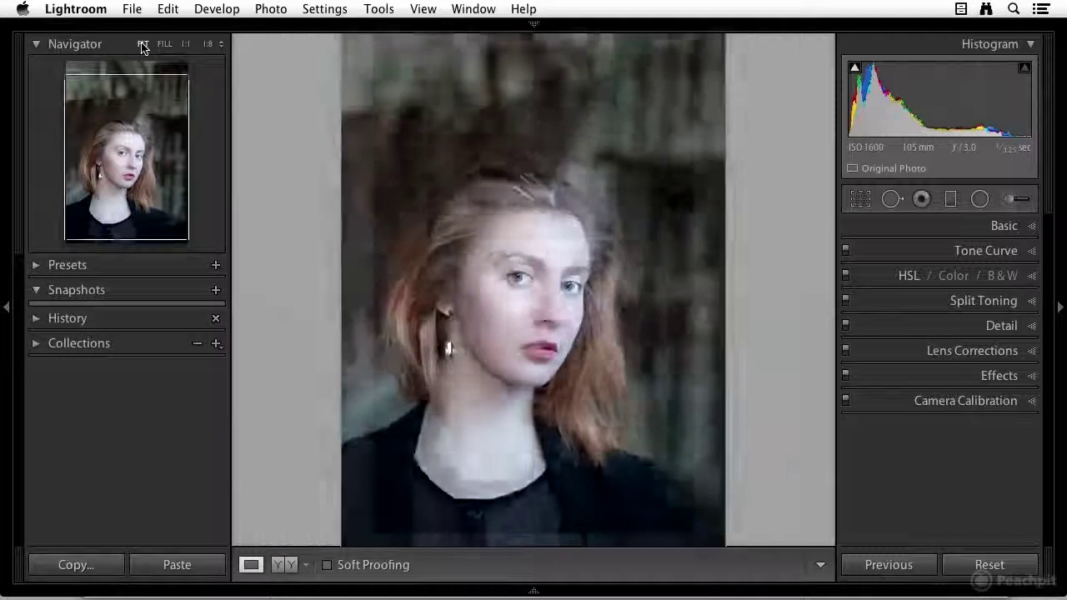
click(861, 199)
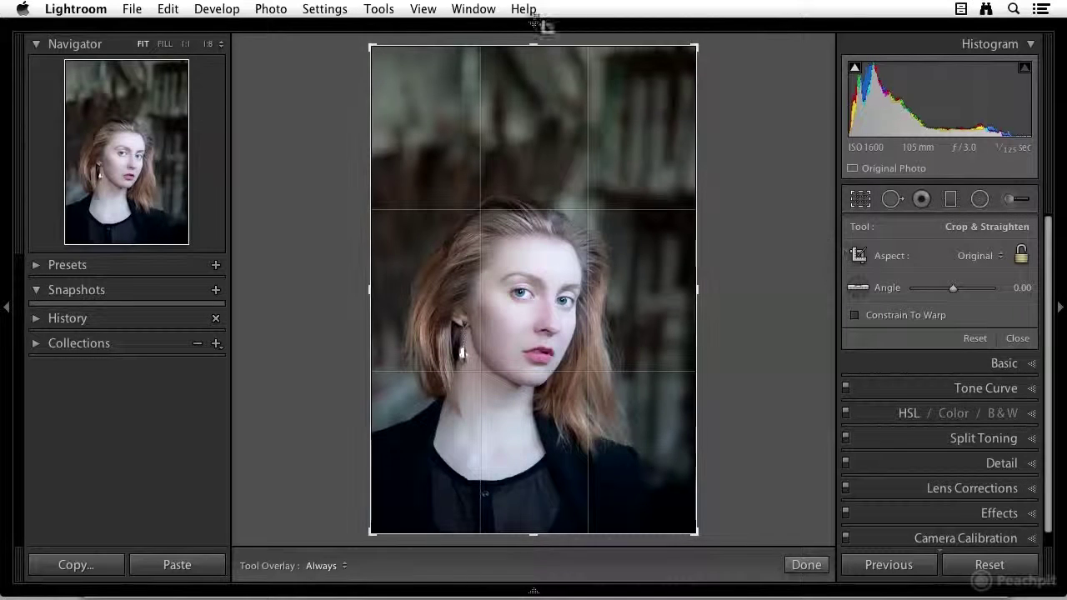
drag(533, 45, 528, 85)
drag(696, 292, 688, 289)
mouse_move(336, 30)
drag(537, 84, 529, 91)
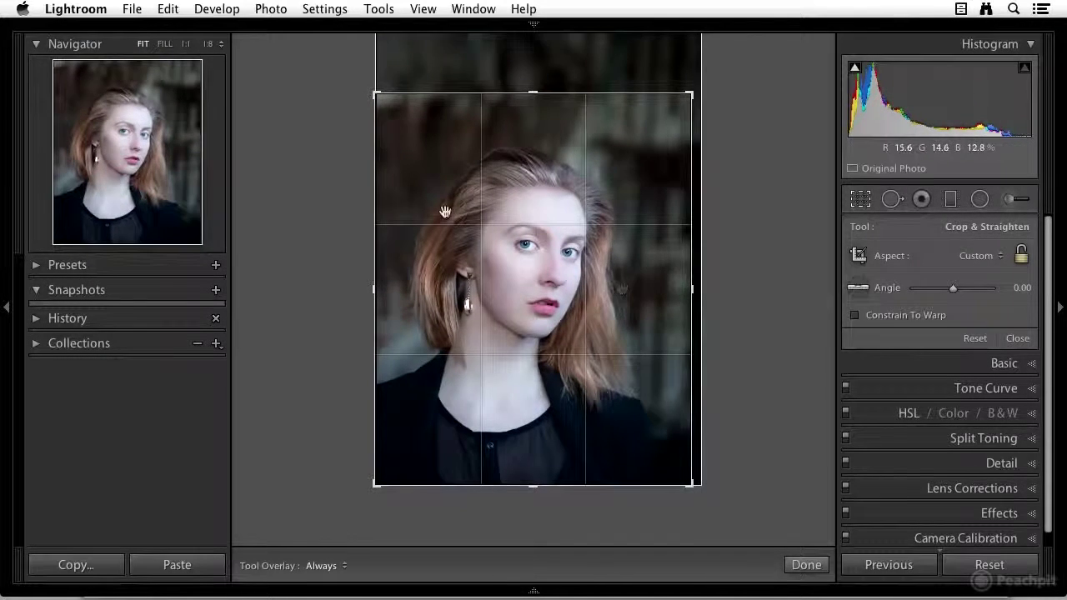
drag(570, 297, 561, 264)
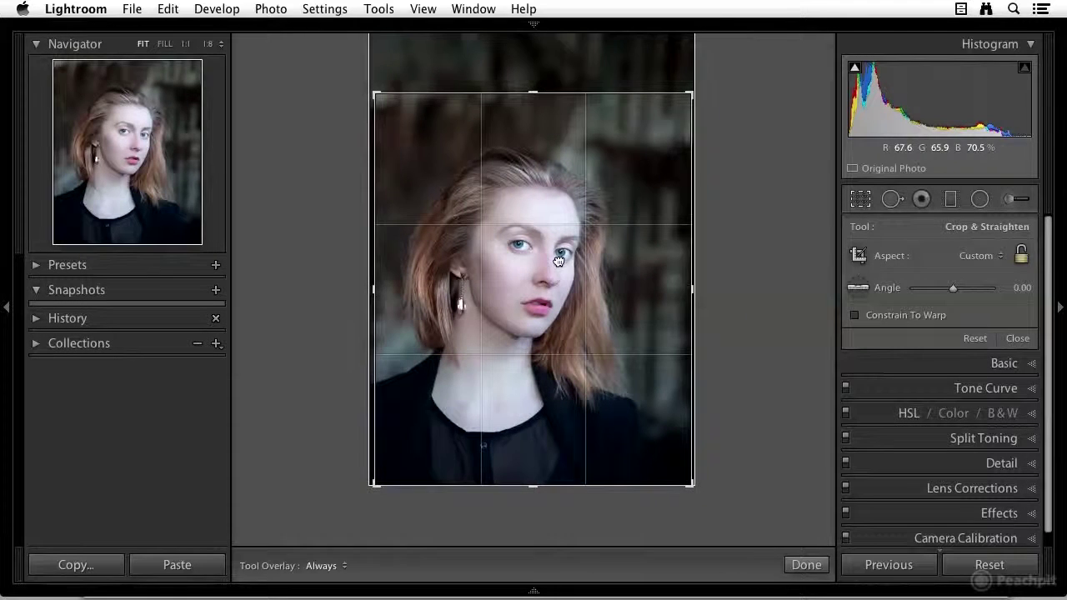
drag(691, 291, 678, 293)
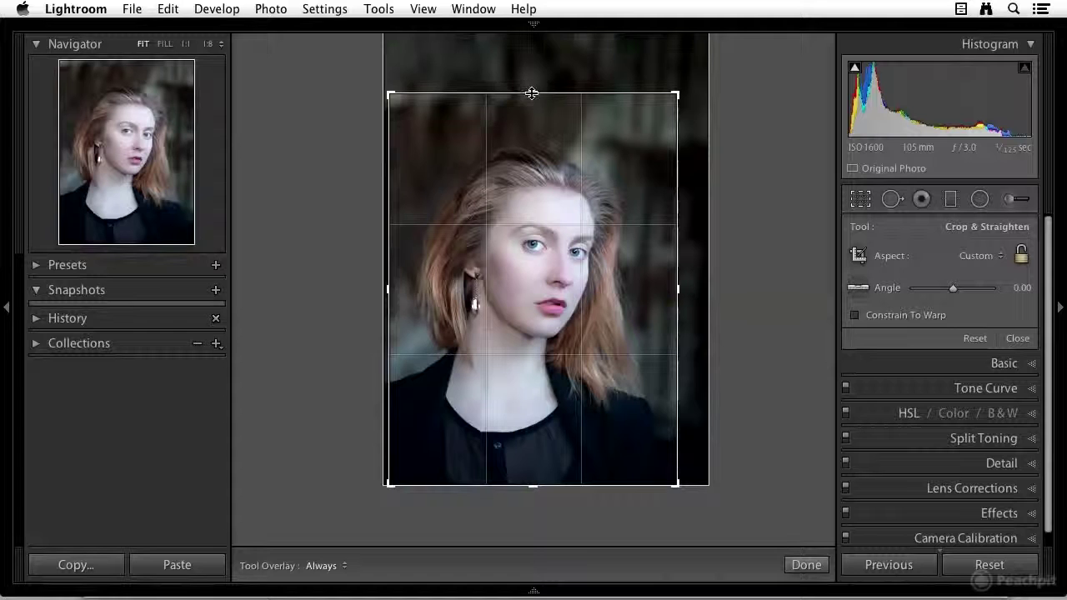
drag(532, 93, 532, 101)
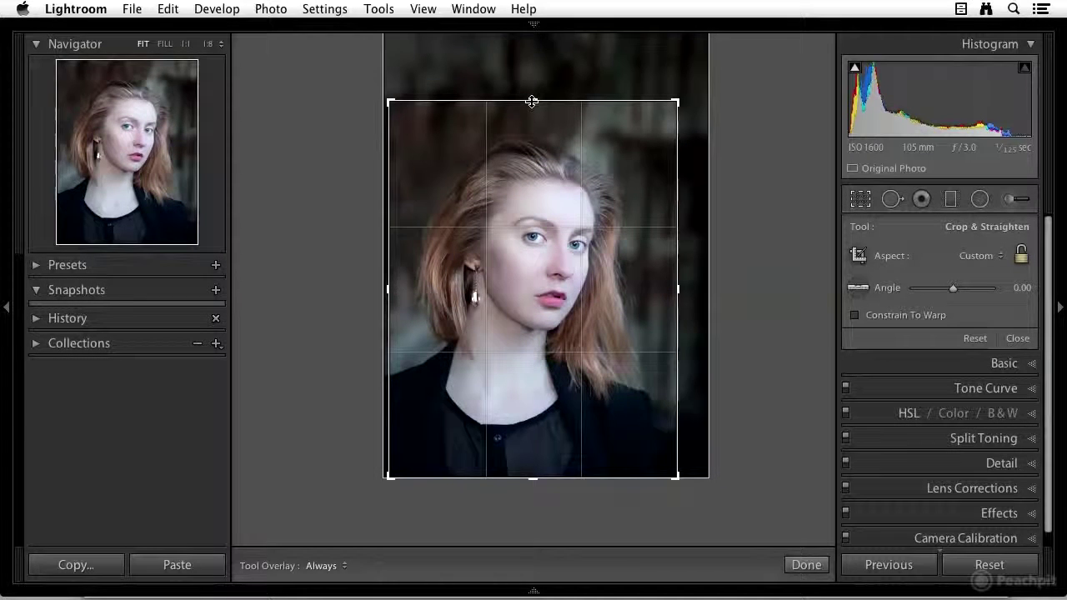
key(Return)
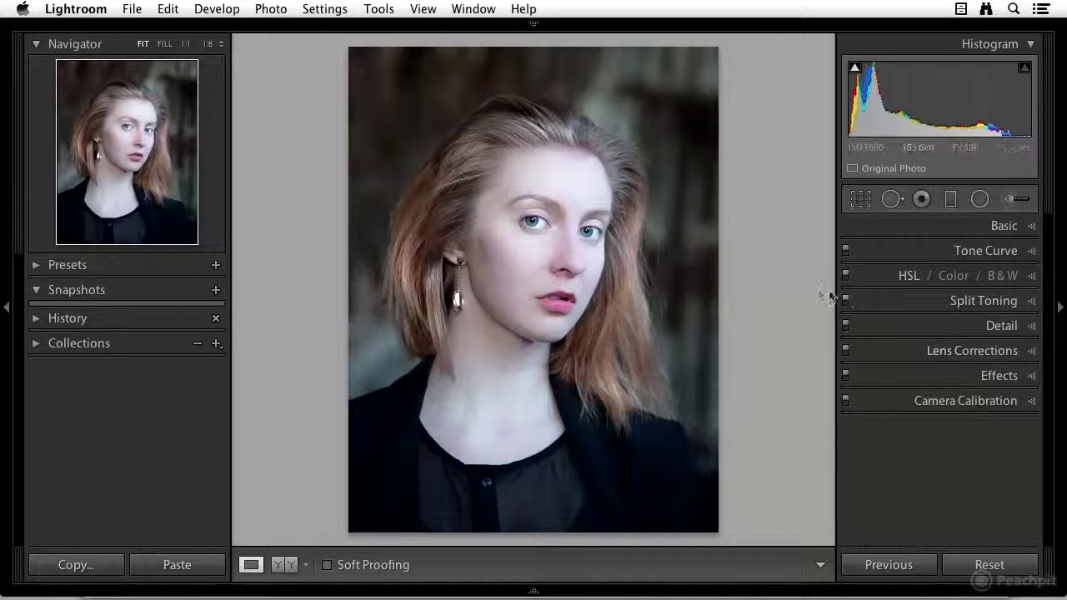
- Set the Post-Crop Vignetting Amount to −14 in the Effects panel
click(1031, 377)
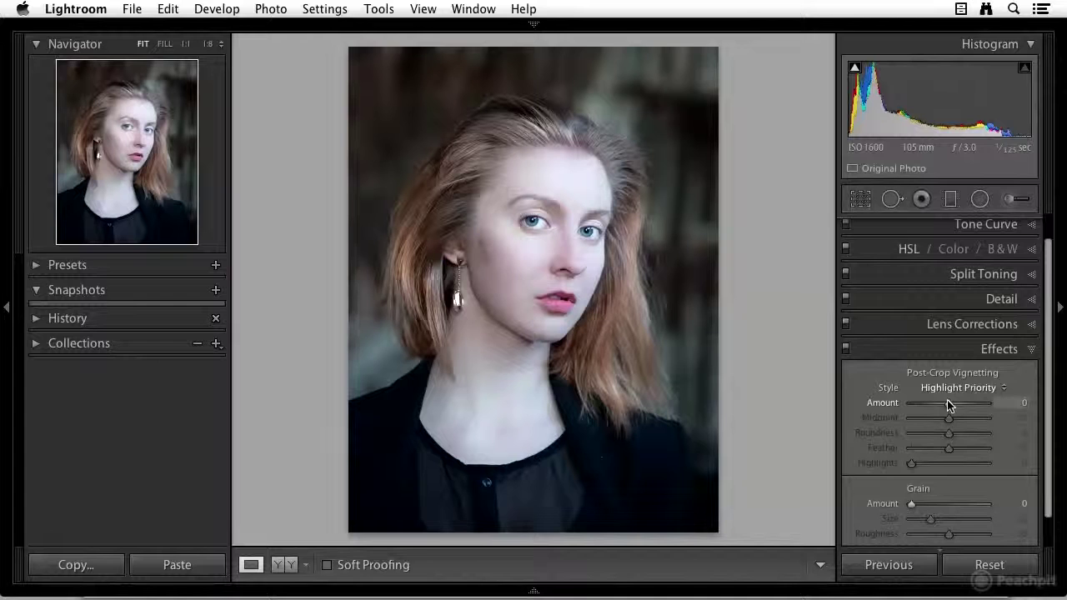
drag(949, 405, 941, 403)
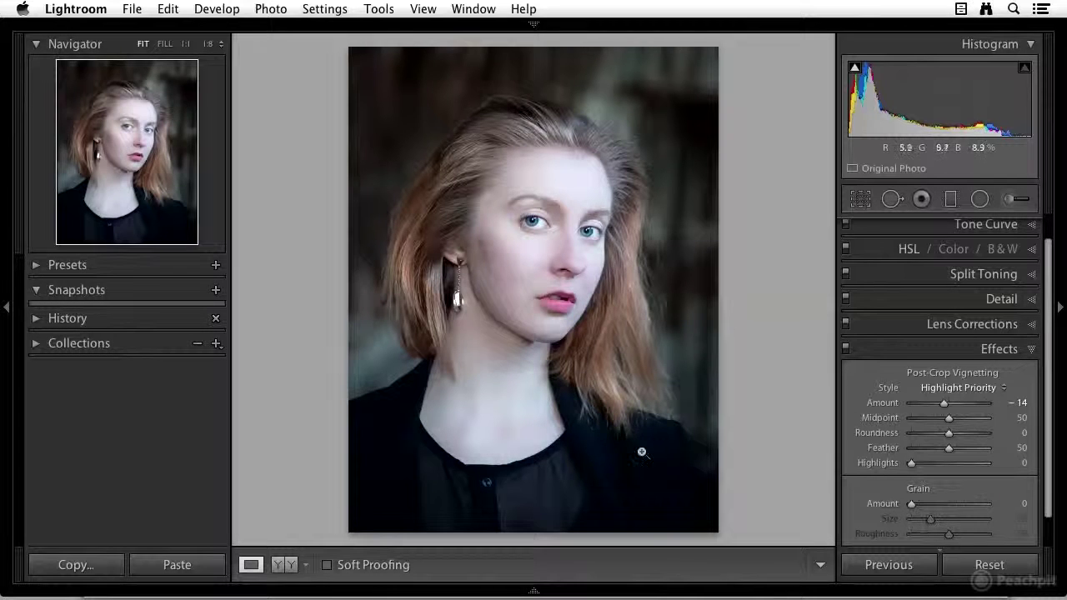
- Show the Before and After retouched portrait side by side, left/right, in the Y|Y view
click(283, 566)
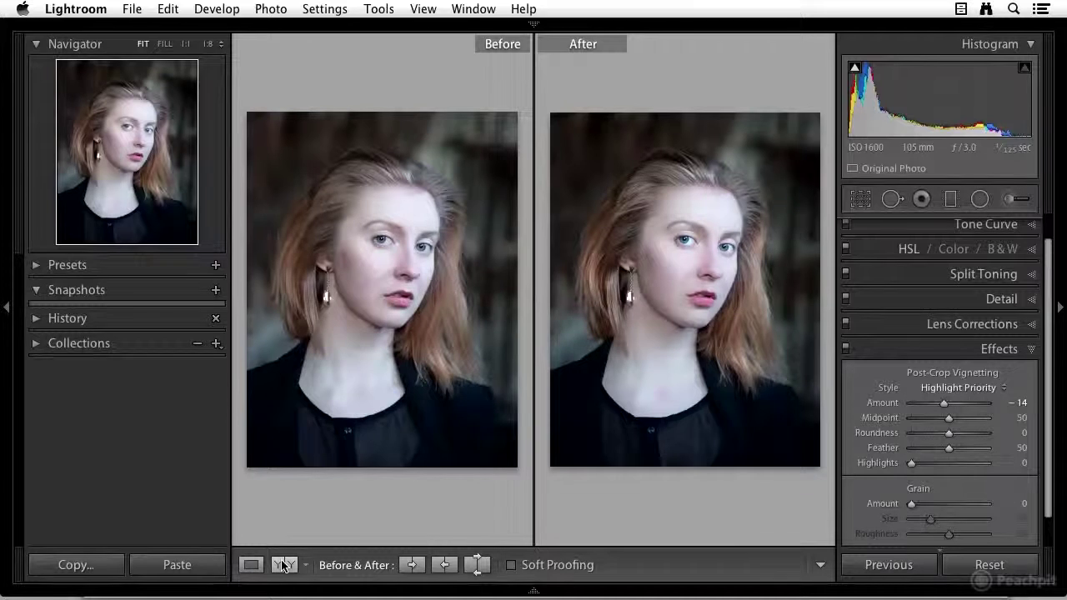